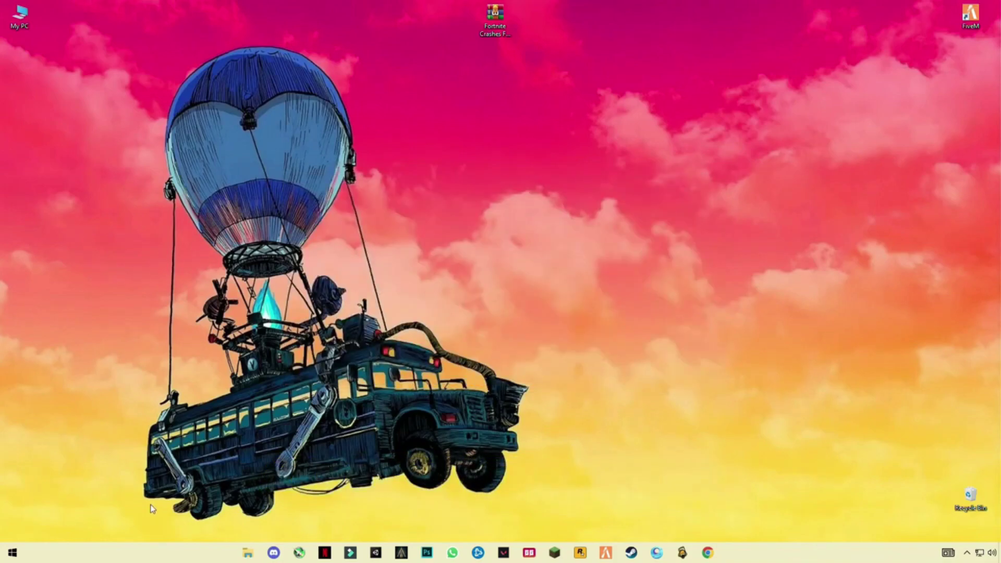
Open the appdata folder through the Run dialog and go into its Local folder
key(super+r)
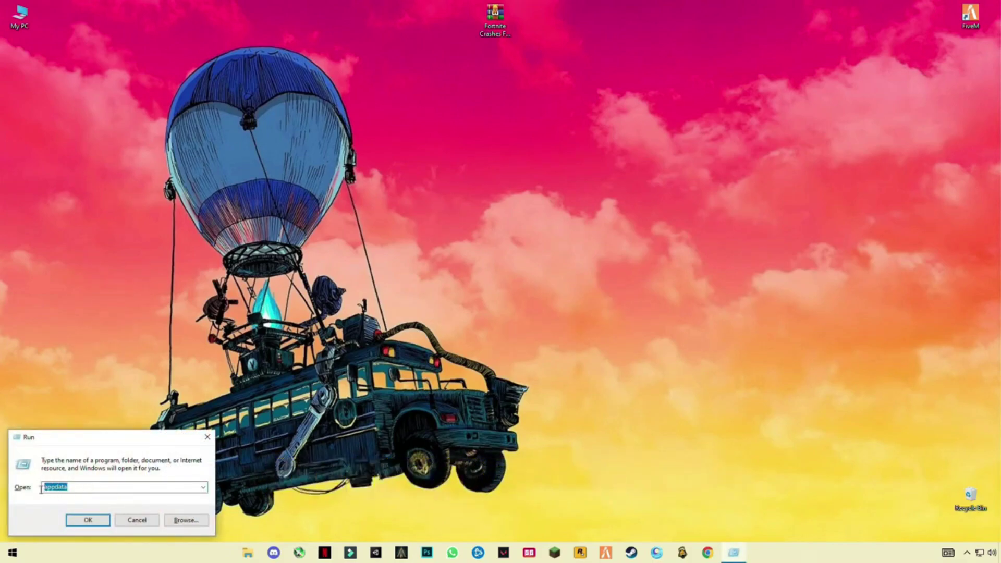
click(83, 519)
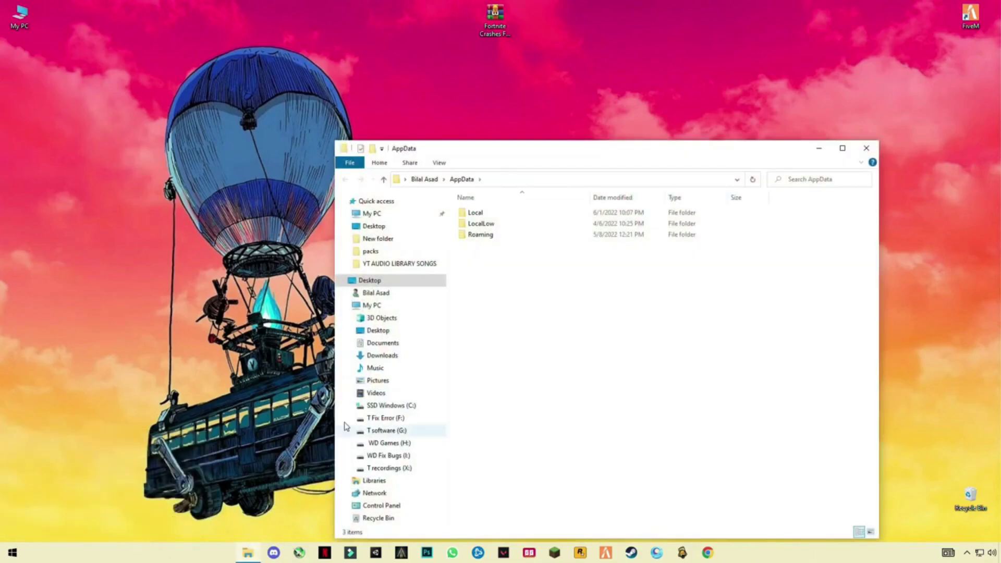
click(480, 214)
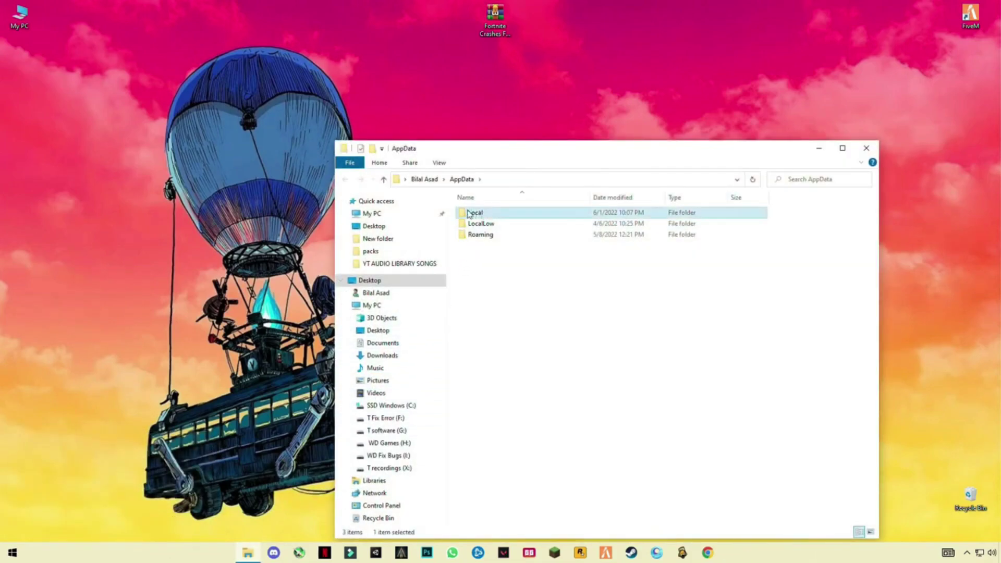
double_click(480, 217)
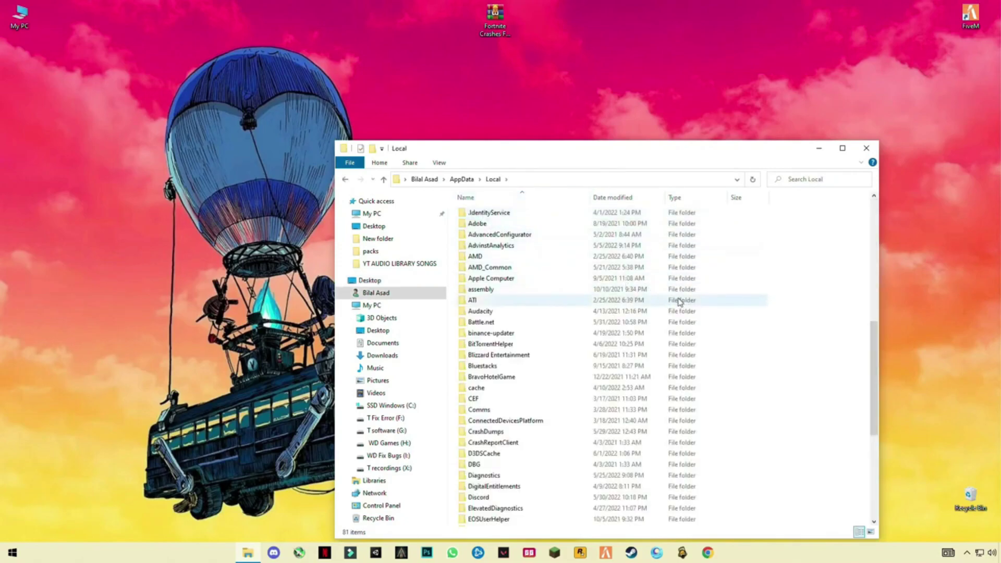
Open the FortniteGame folder inside Local and go down through Saved to its Config folder
scroll(679, 295, down, 10)
click(478, 222)
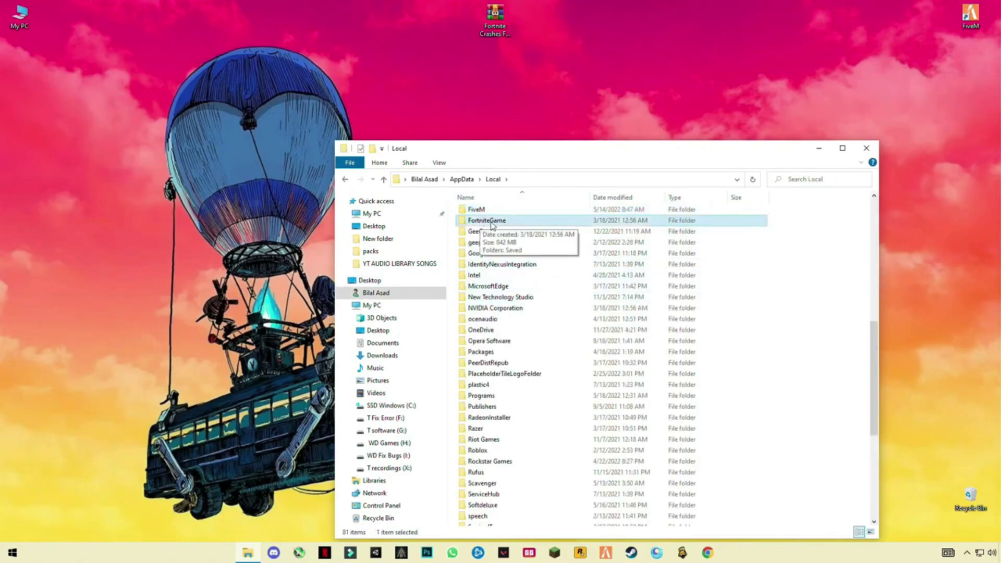
double_click(478, 222)
double_click(484, 214)
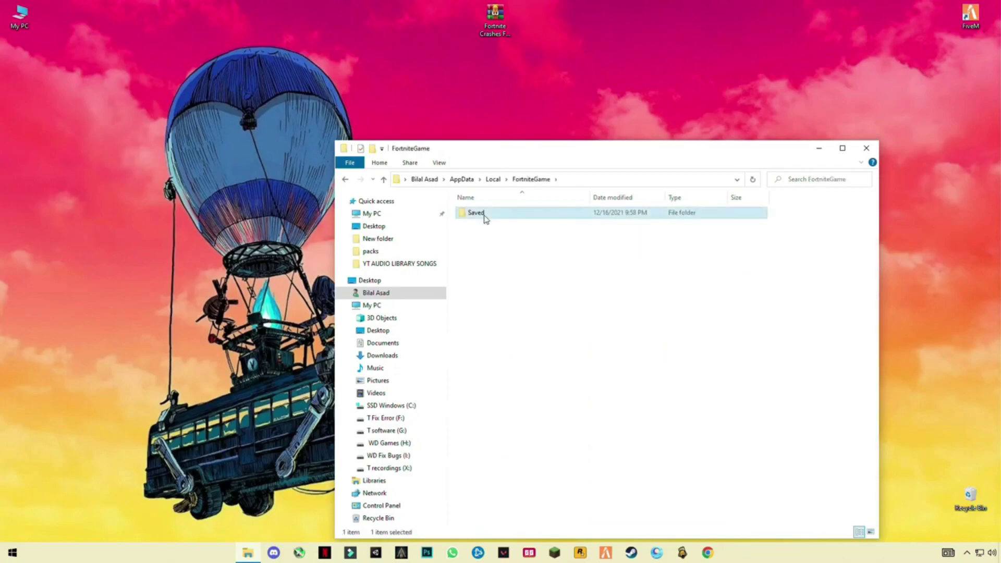
click(483, 224)
double_click(484, 224)
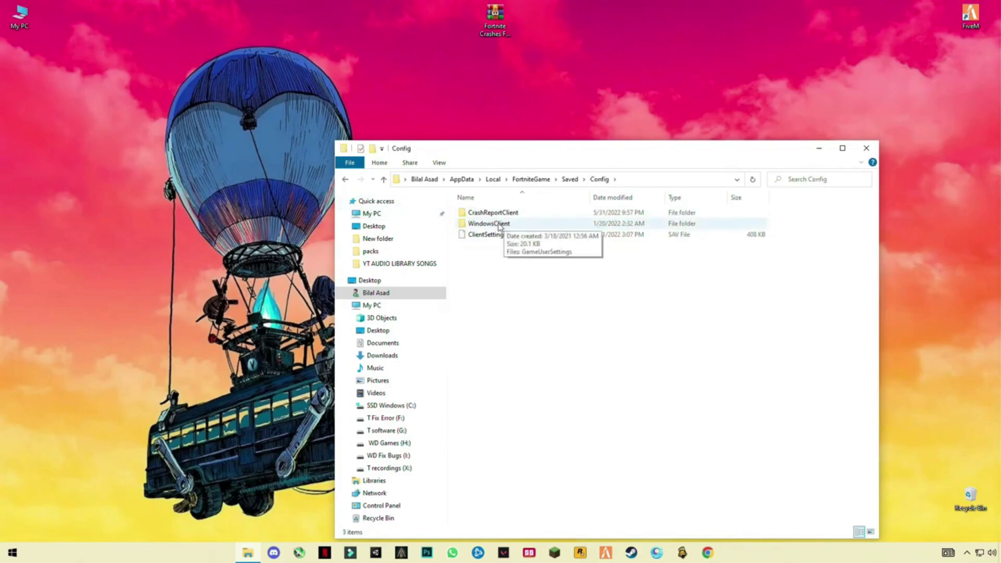
Delete all the UE4CC-Windows folders inside Config's CrashReportClient folder
click(504, 216)
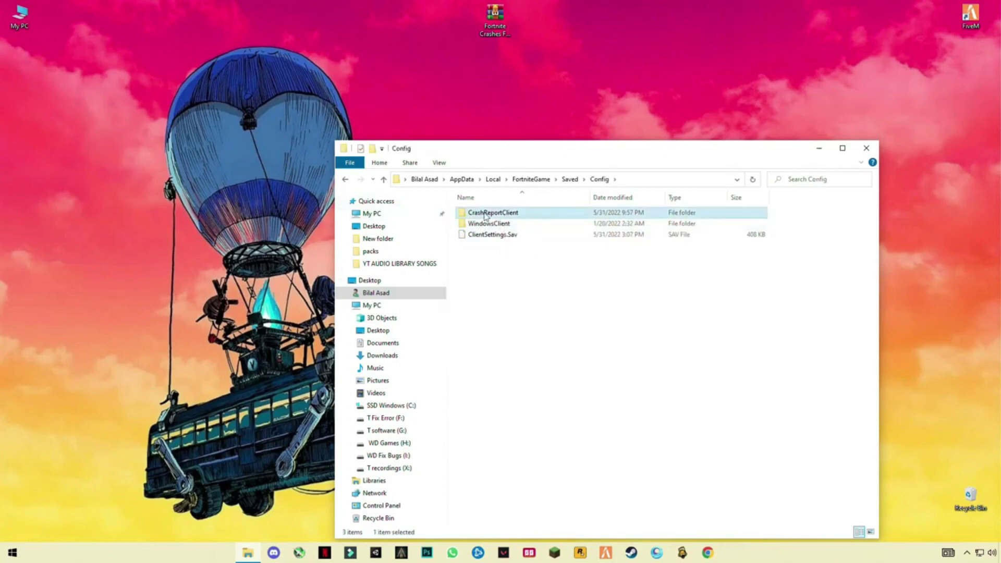
double_click(504, 218)
drag(507, 305, 489, 219)
right_click(505, 221)
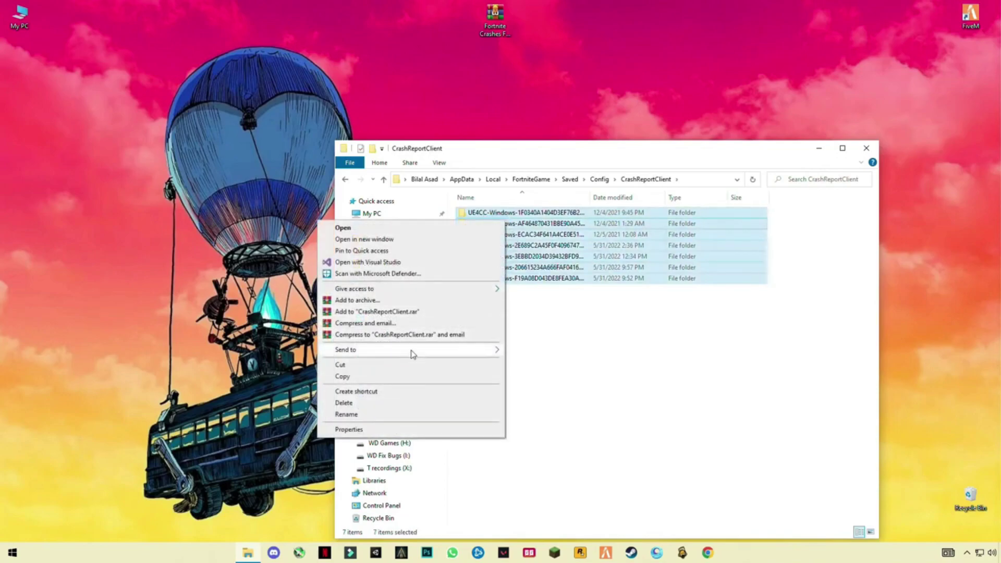
click(343, 403)
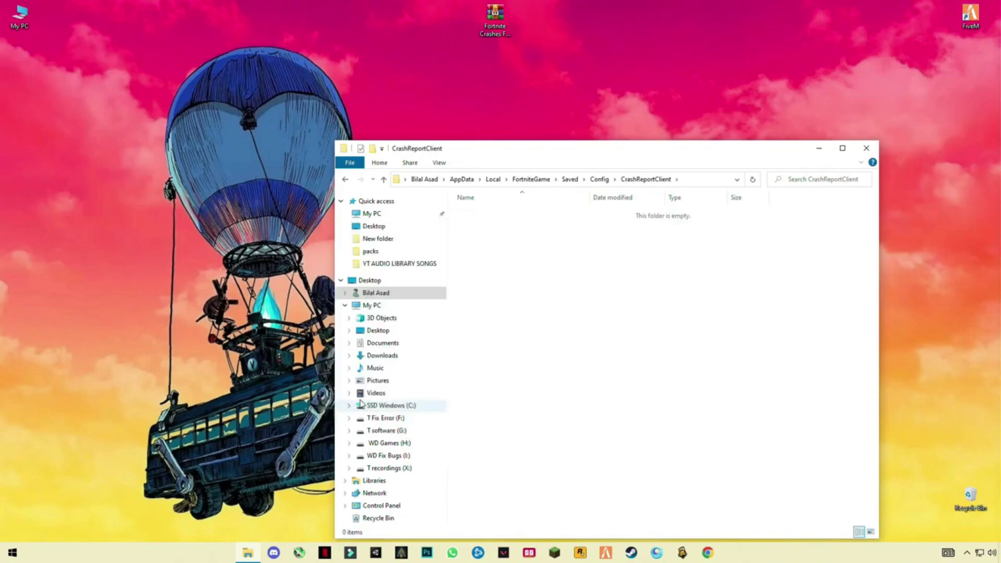
Delete the GameUserSettings file from the WindowsClient folder in Config
click(346, 180)
click(499, 224)
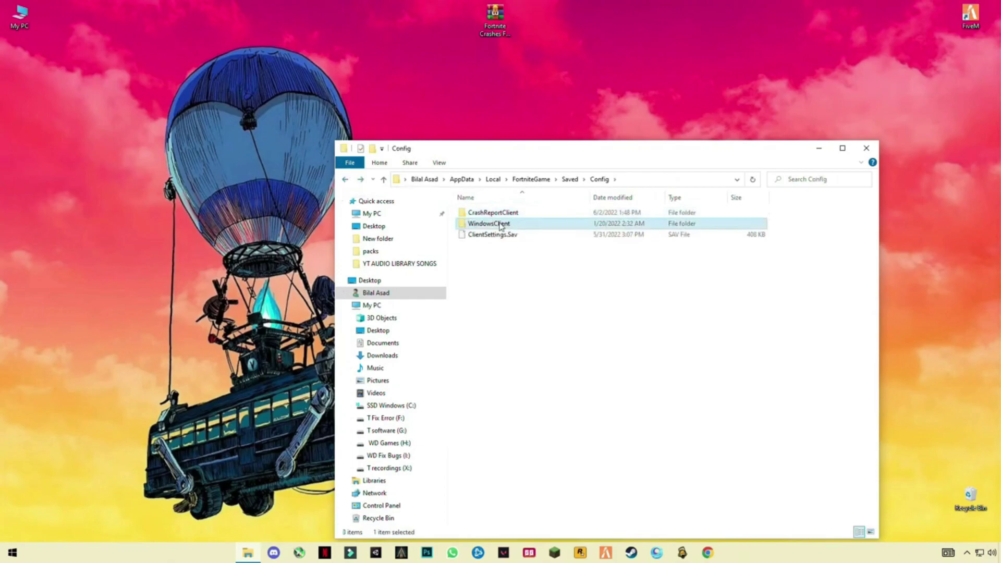
double_click(499, 224)
right_click(488, 214)
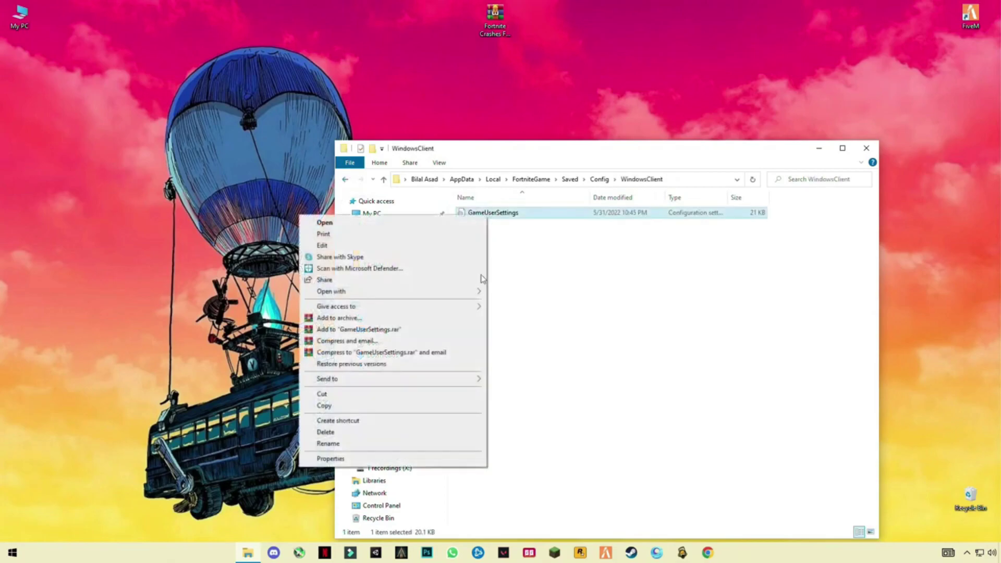
click(326, 432)
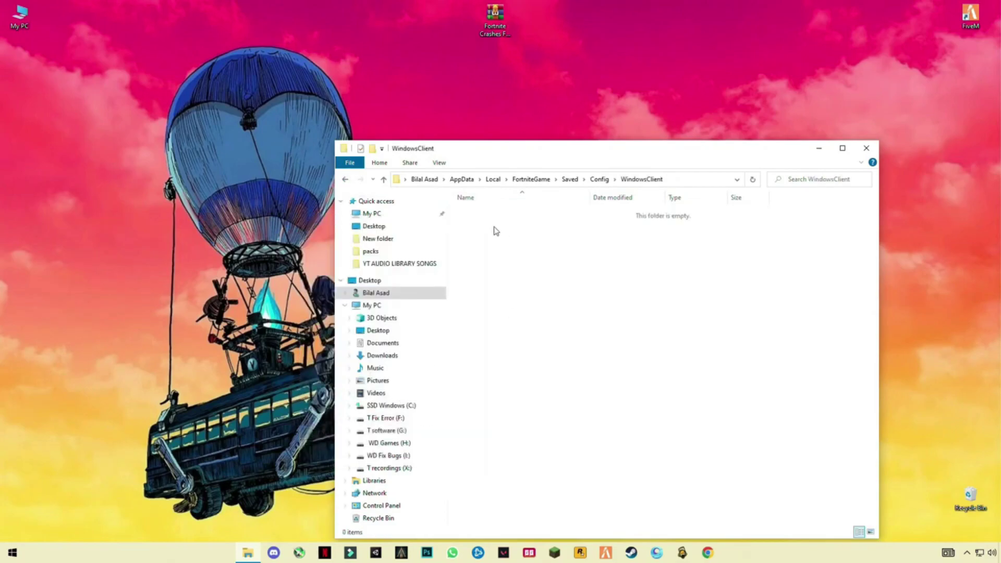
Return to the Local folder and open the Saved folder inside EpicGamesLauncher
click(345, 180)
click(345, 180)
click(345, 180)
click(345, 180)
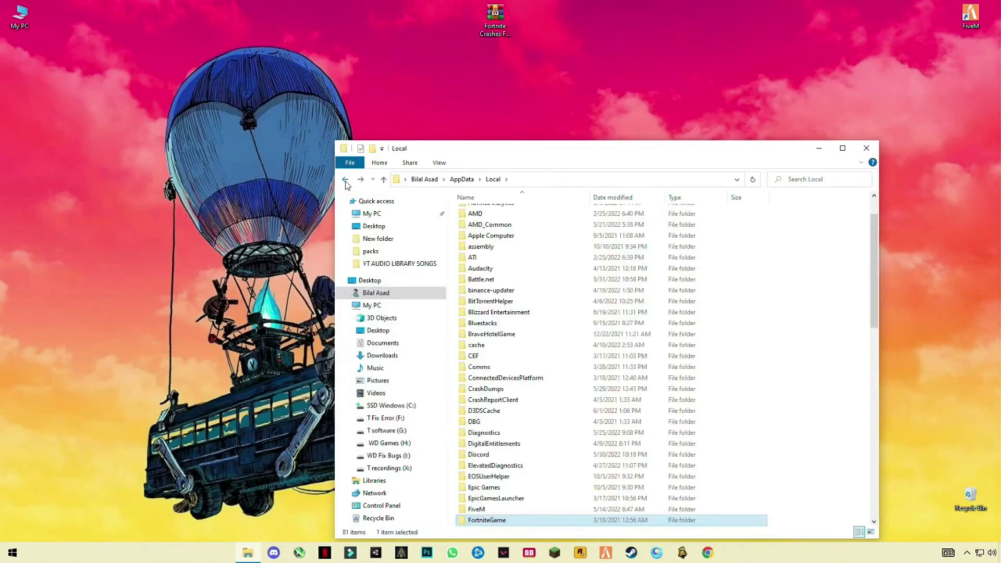
click(510, 472)
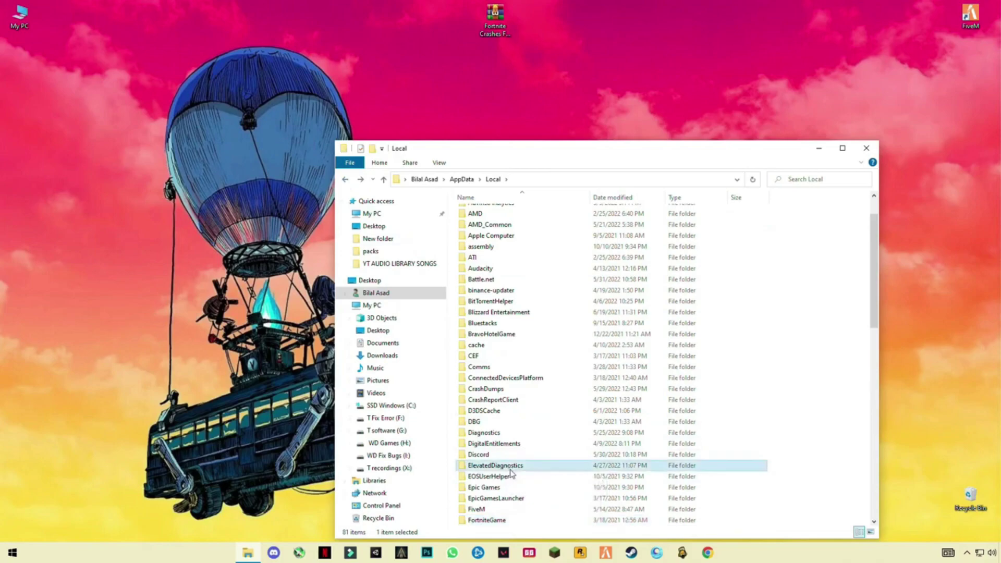
click(512, 476)
click(505, 499)
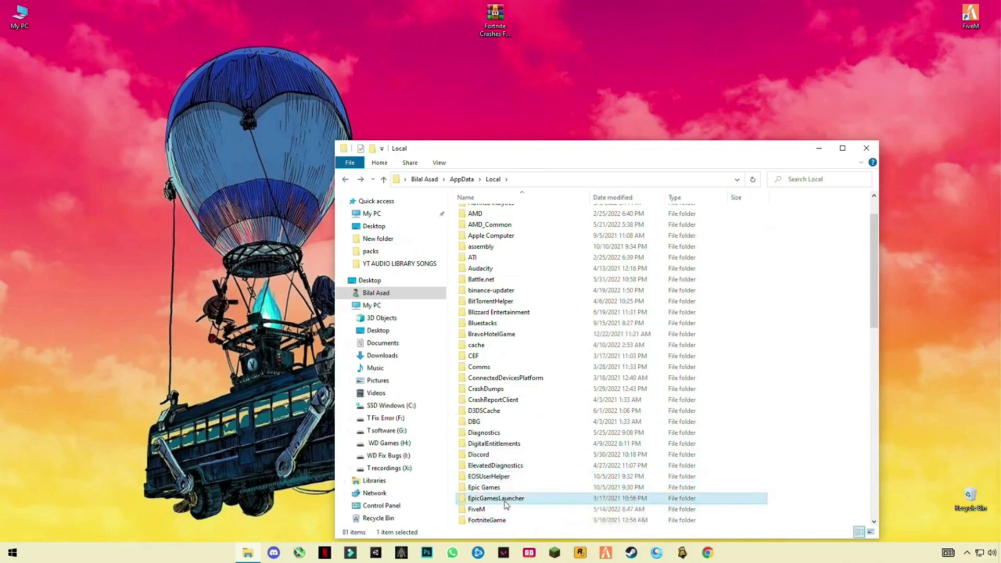
double_click(526, 502)
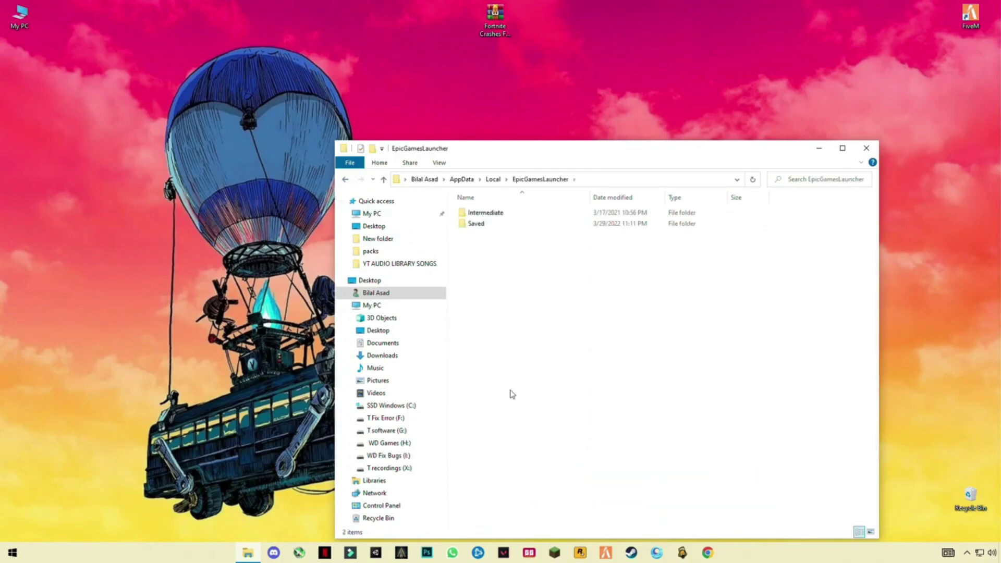
click(494, 223)
click(493, 222)
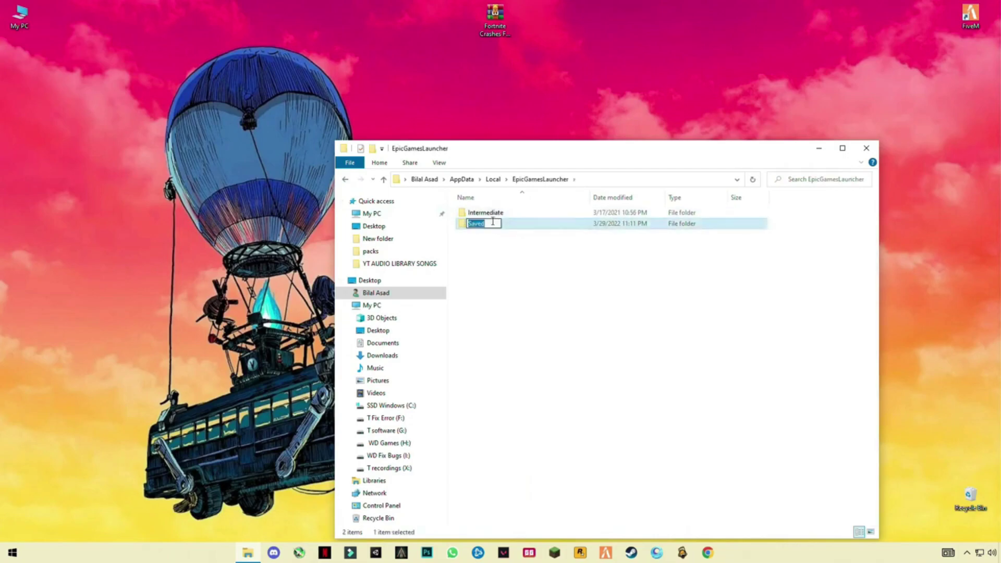
click(521, 224)
double_click(521, 224)
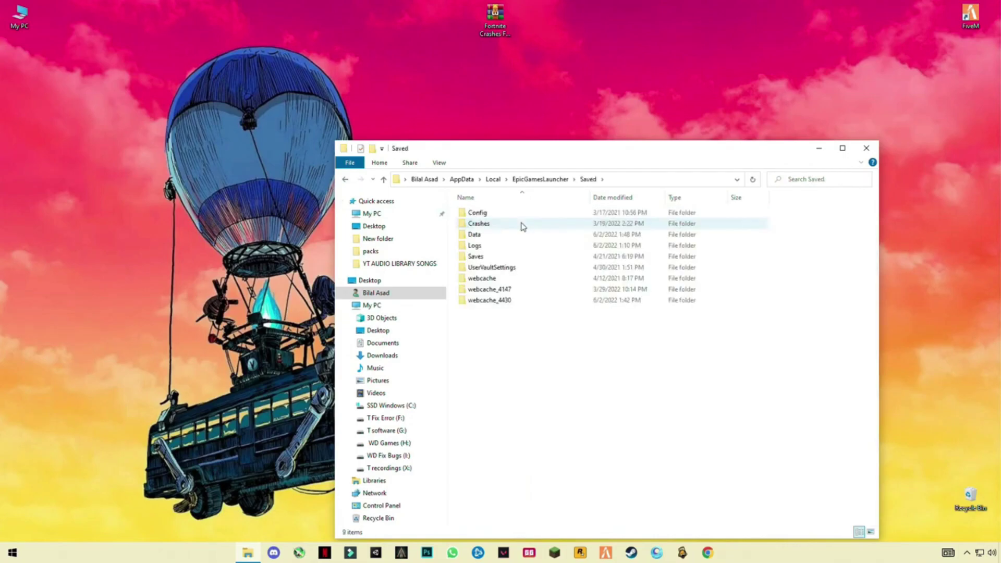
Delete all the crash report folders inside the launcher's Crashes folder
click(479, 228)
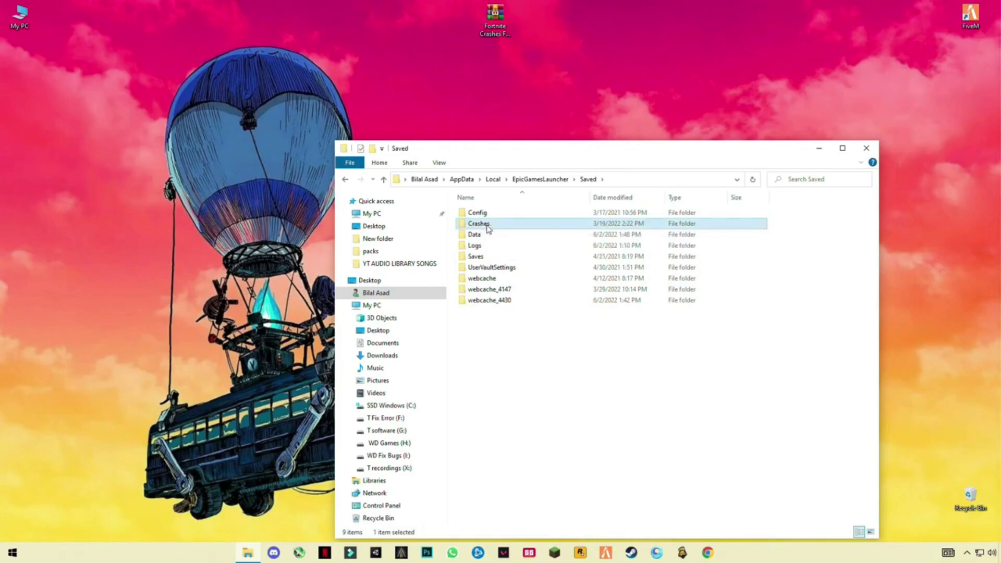
double_click(479, 228)
drag(528, 411, 519, 217)
right_click(515, 251)
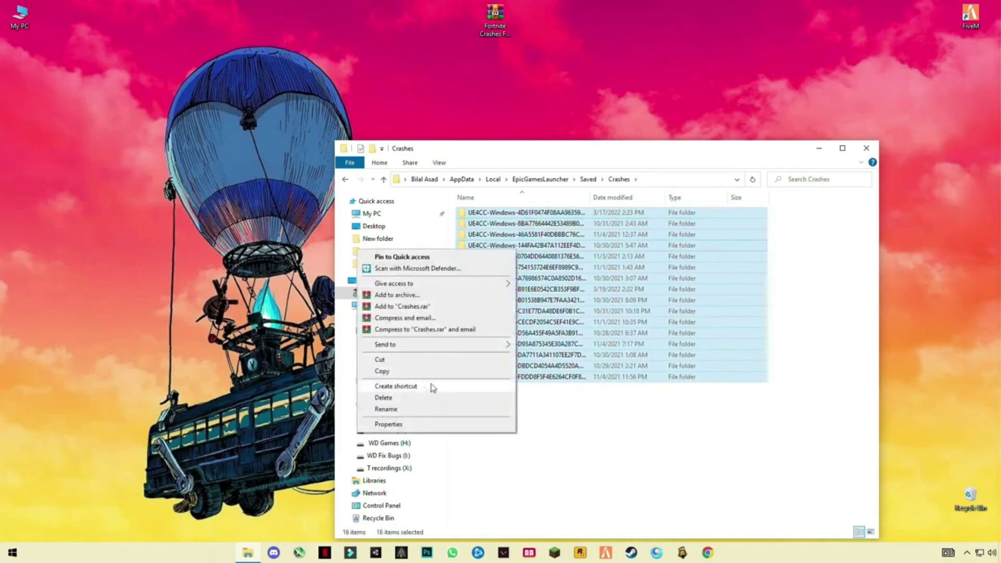
click(413, 400)
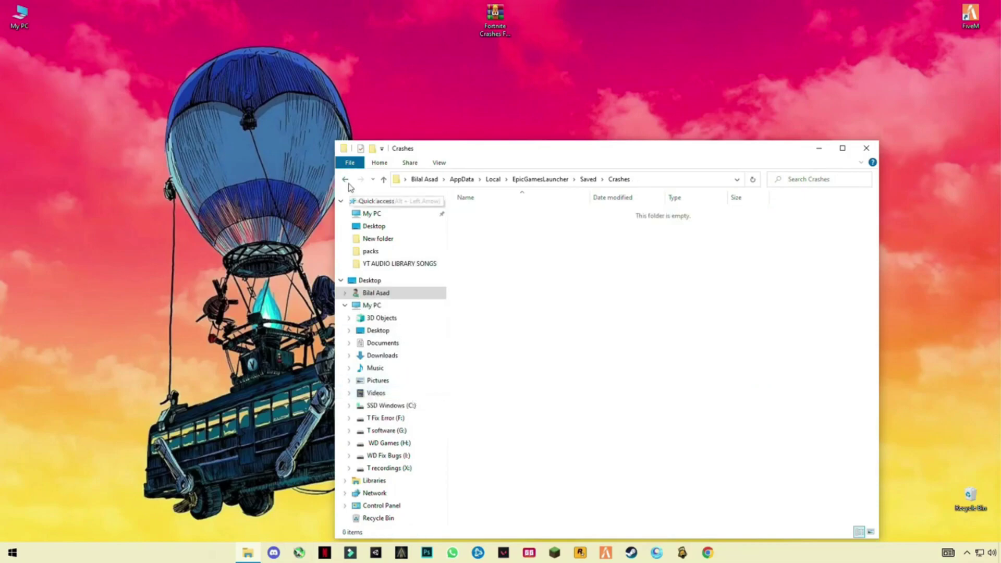
Delete the Cache folder inside webcache_4147 in the launcher's Saved folder
click(346, 181)
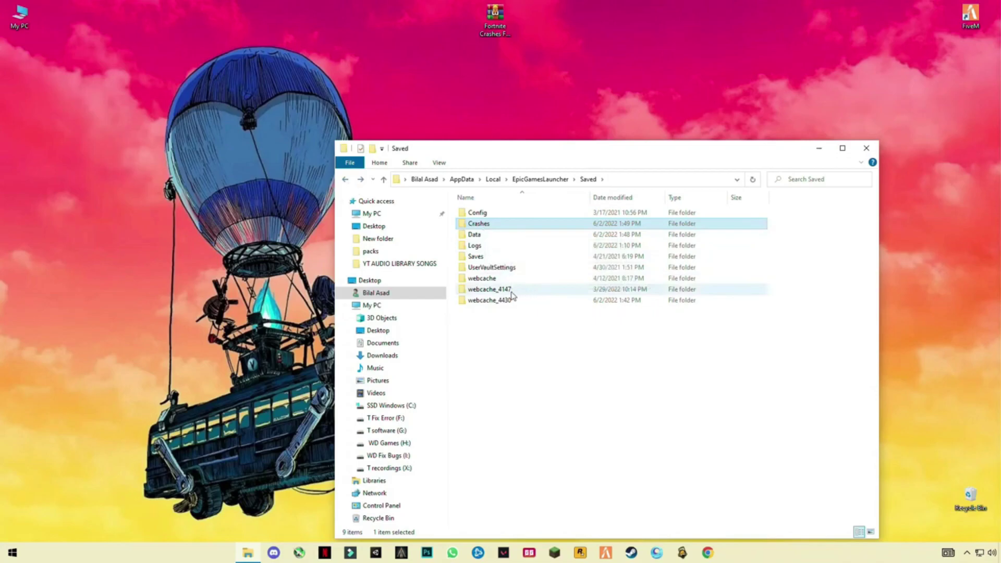
click(493, 292)
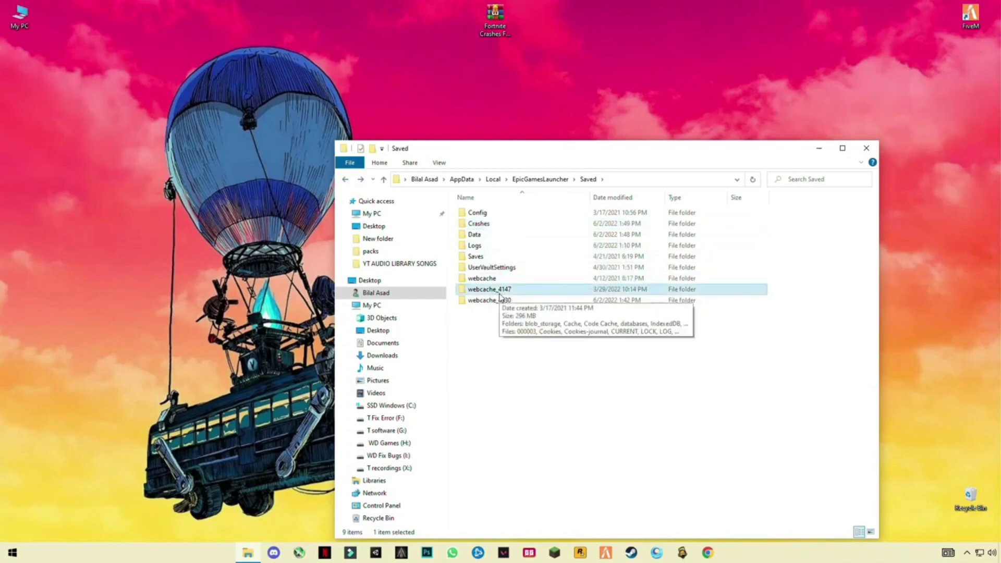
double_click(498, 292)
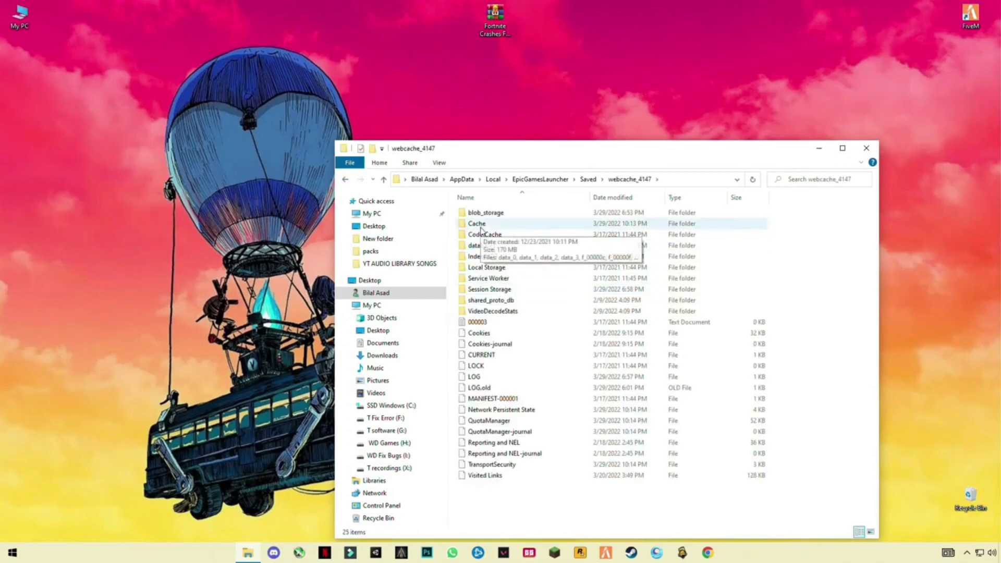
click(477, 224)
right_click(477, 224)
click(374, 442)
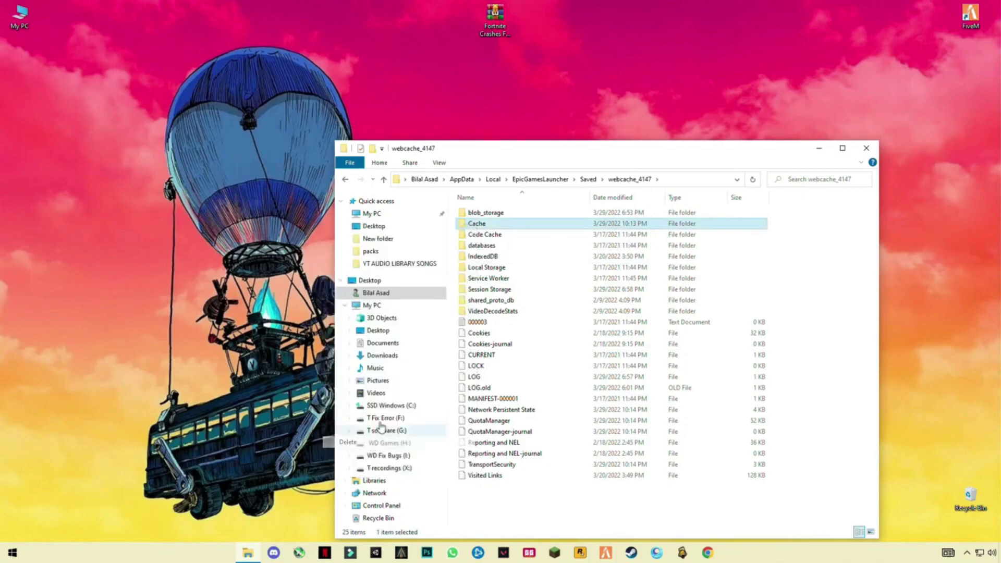
Delete the Cache folder inside webcache_4430 in the launcher's Saved folder
click(345, 179)
double_click(489, 300)
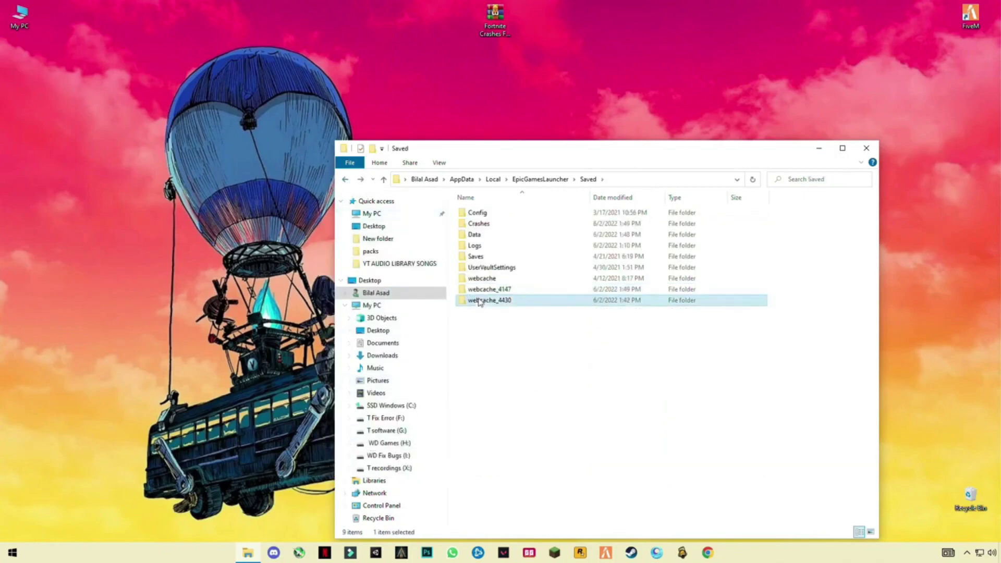
click(477, 224)
right_click(477, 224)
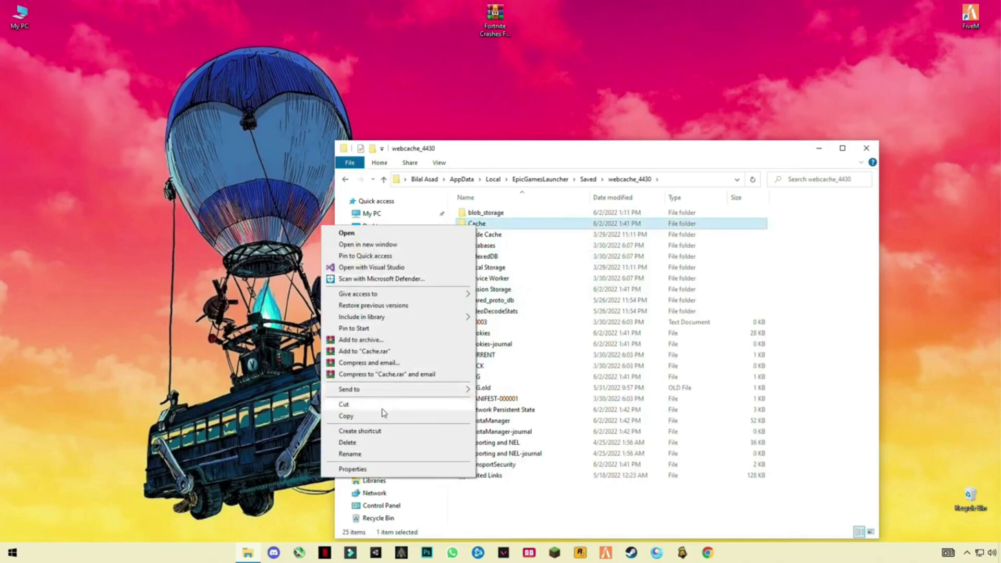
click(347, 442)
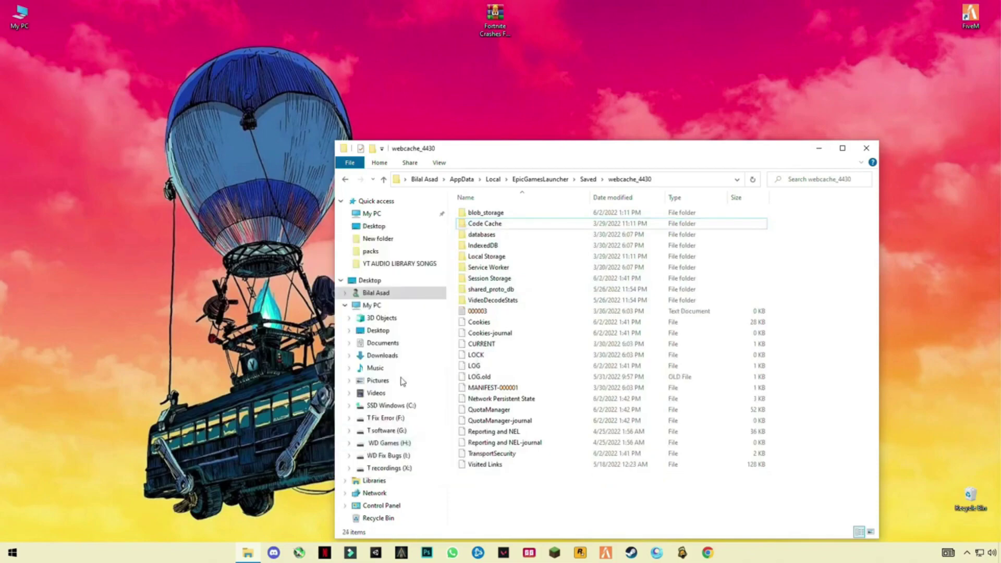
Return to the Local folder and open Epic Games, Epic Online Services, and its UI Helper folder
click(346, 180)
click(347, 180)
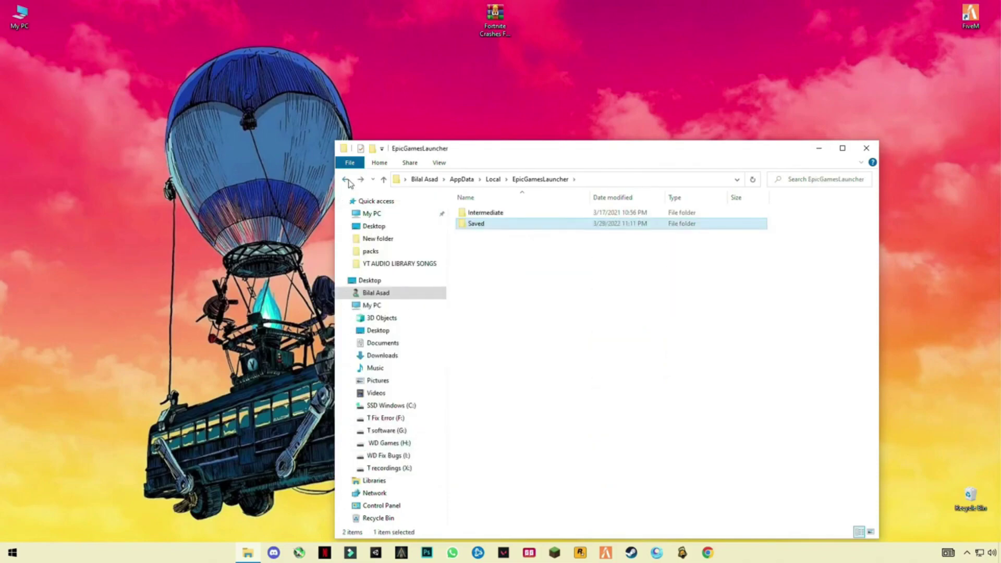
click(347, 180)
click(495, 510)
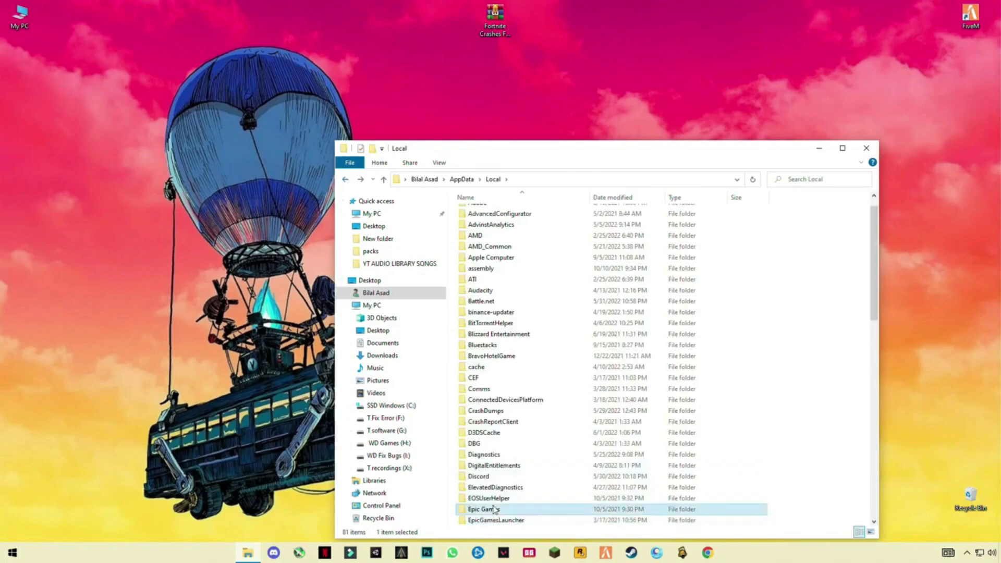
double_click(519, 513)
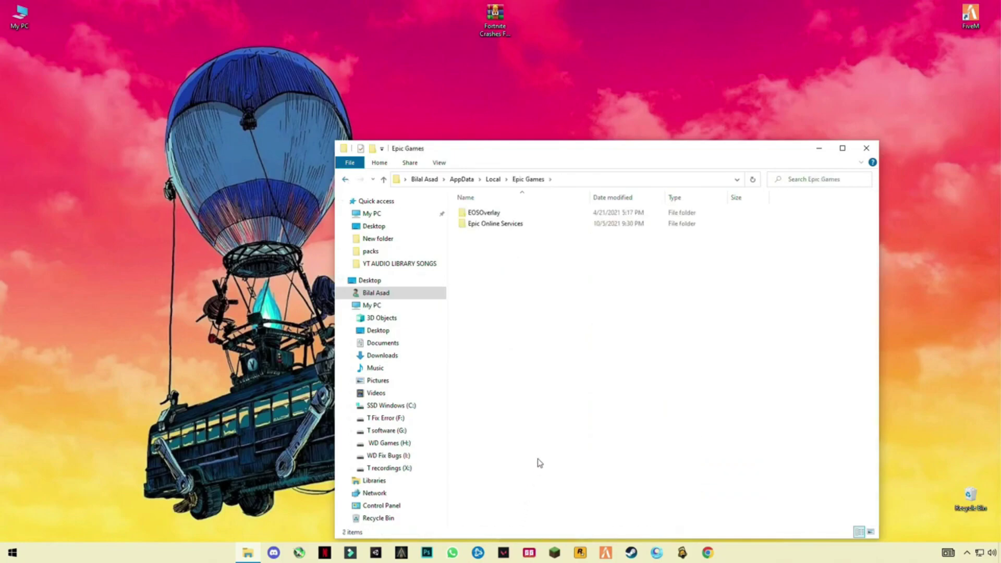
double_click(499, 224)
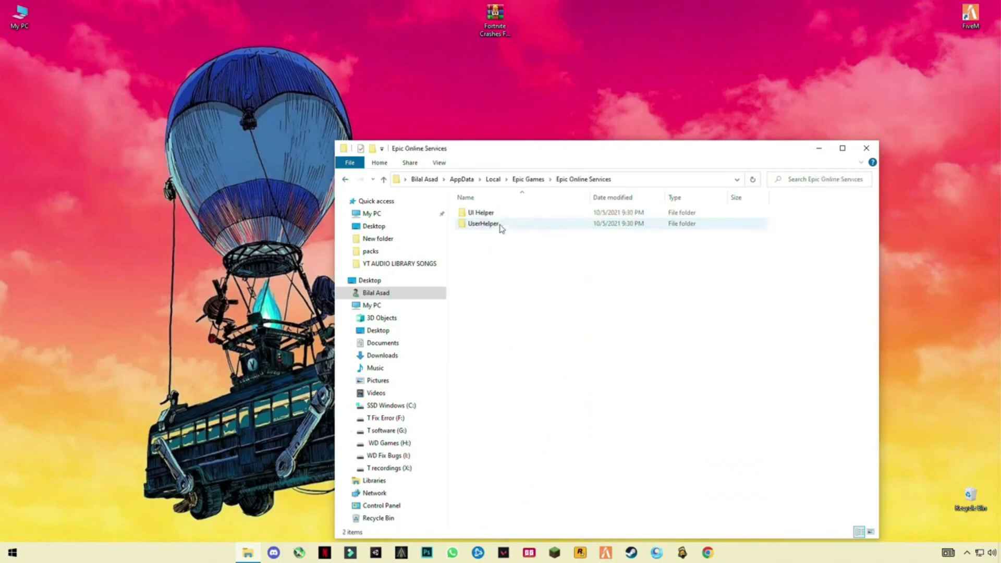
double_click(492, 213)
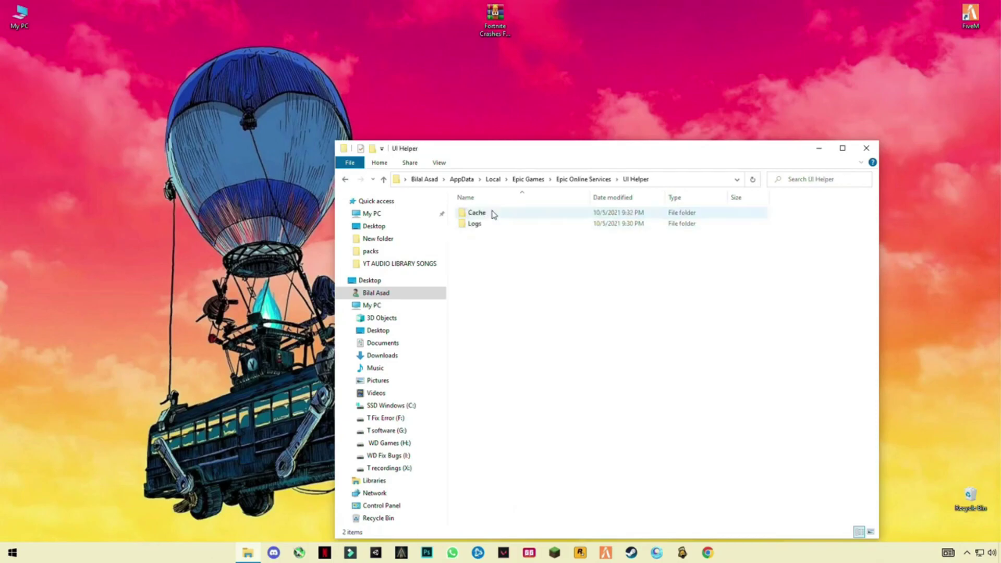
Delete the Cache folder inside UI Helper and close the folder window
right_click(486, 214)
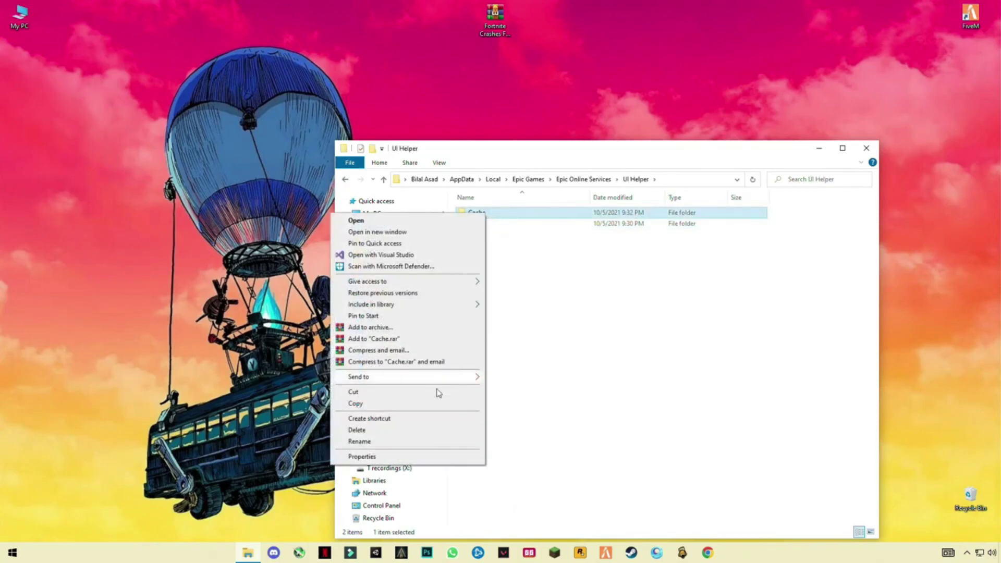
click(357, 430)
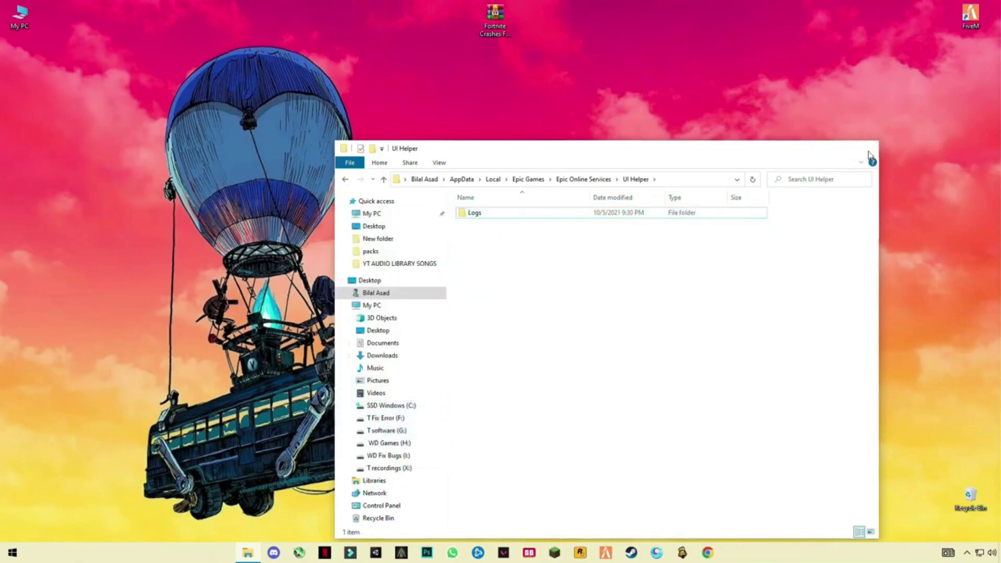
click(868, 154)
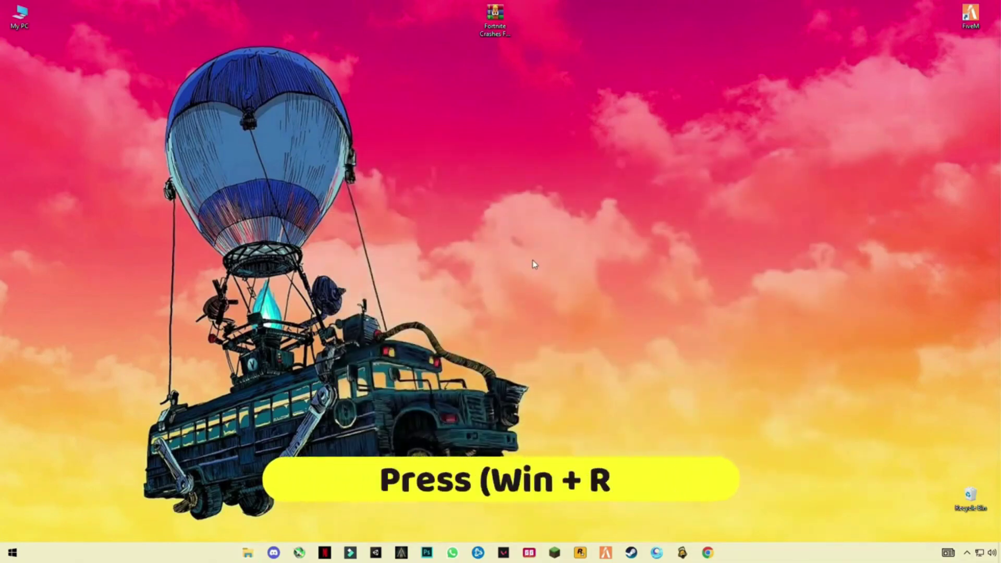
Open the Windows Prefetch folder by running the command prefetch
key(super+r)
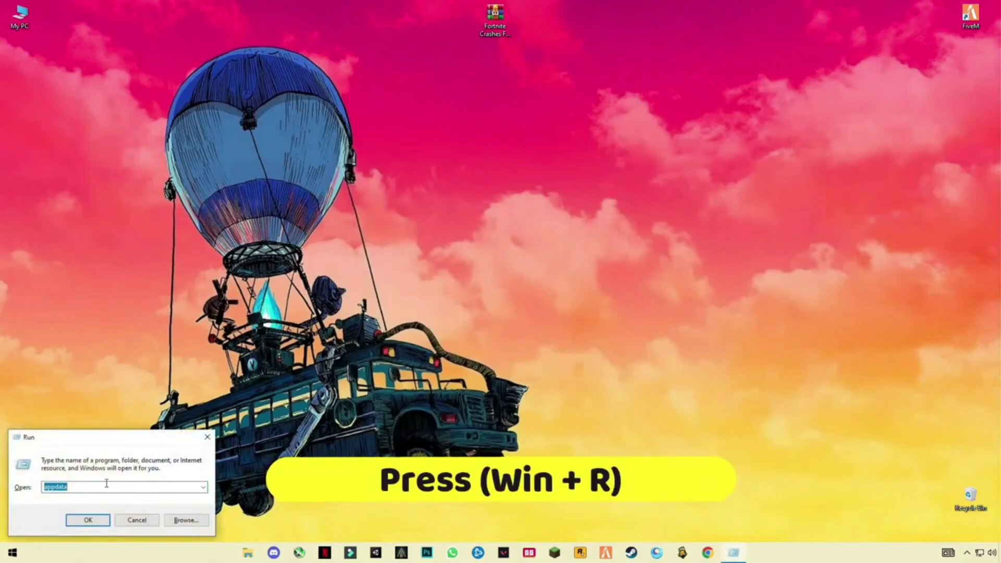
key(BackSpace)
key(BackSpace)
key(BackSpace)
key(BackSpace)
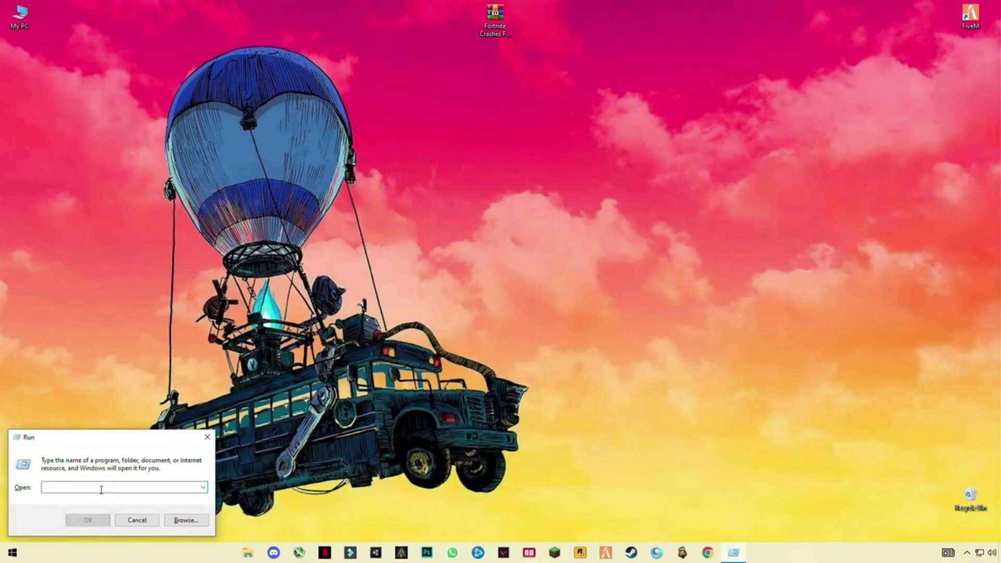
text(pre)
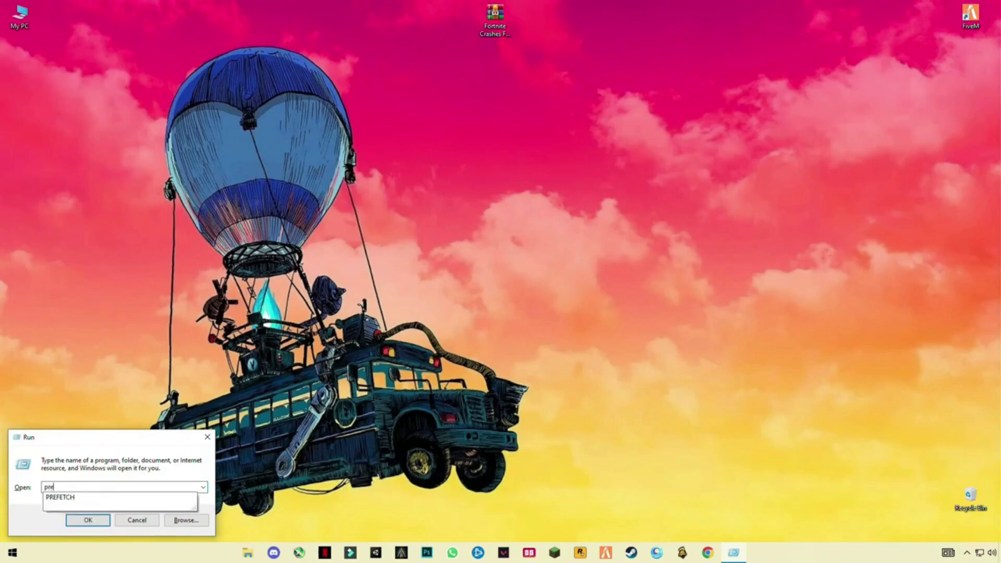
text(fetch)
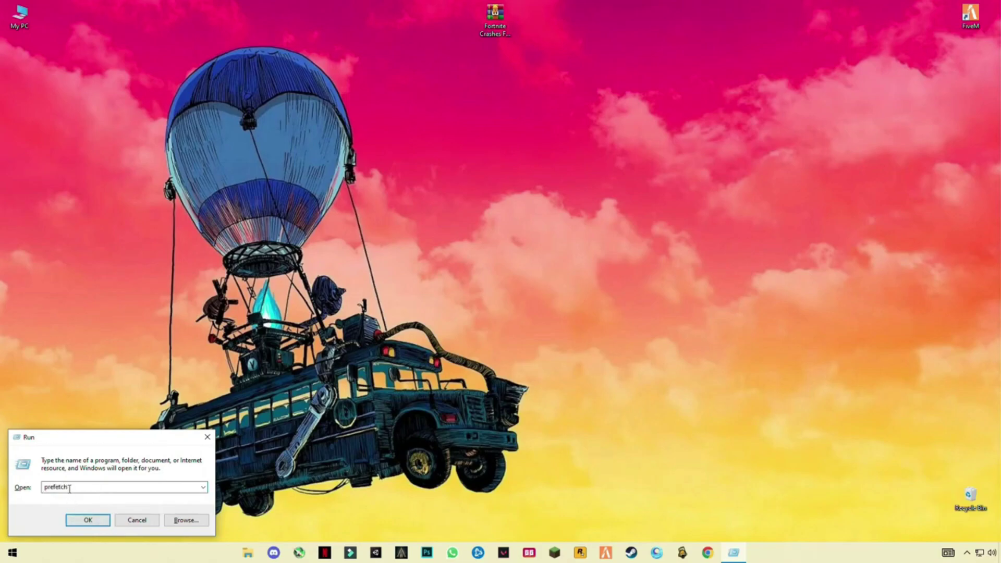
click(82, 519)
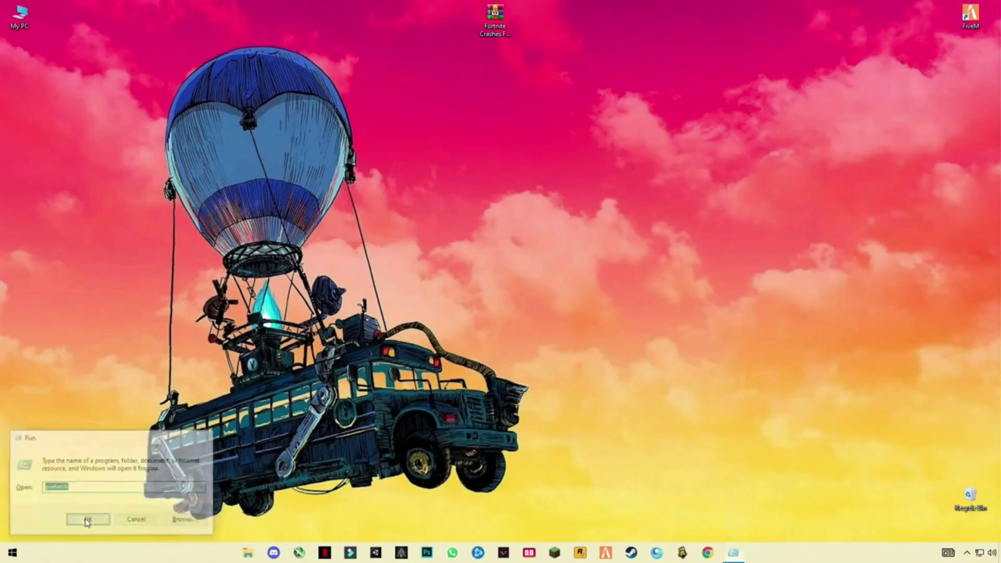
click(500, 290)
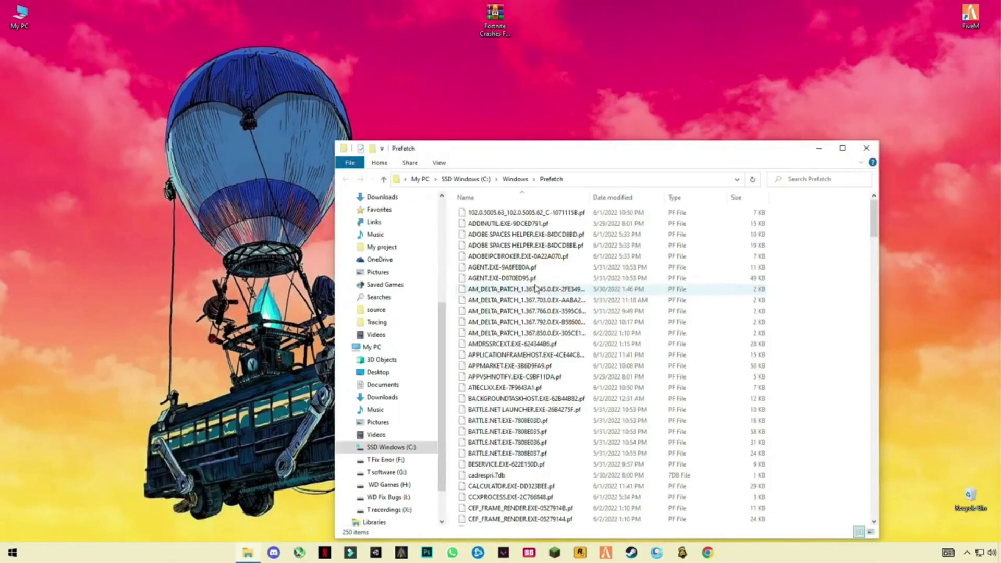
Delete all files in the Prefetch folder, skipping the file in use, and close the window
drag(624, 152, 580, 101)
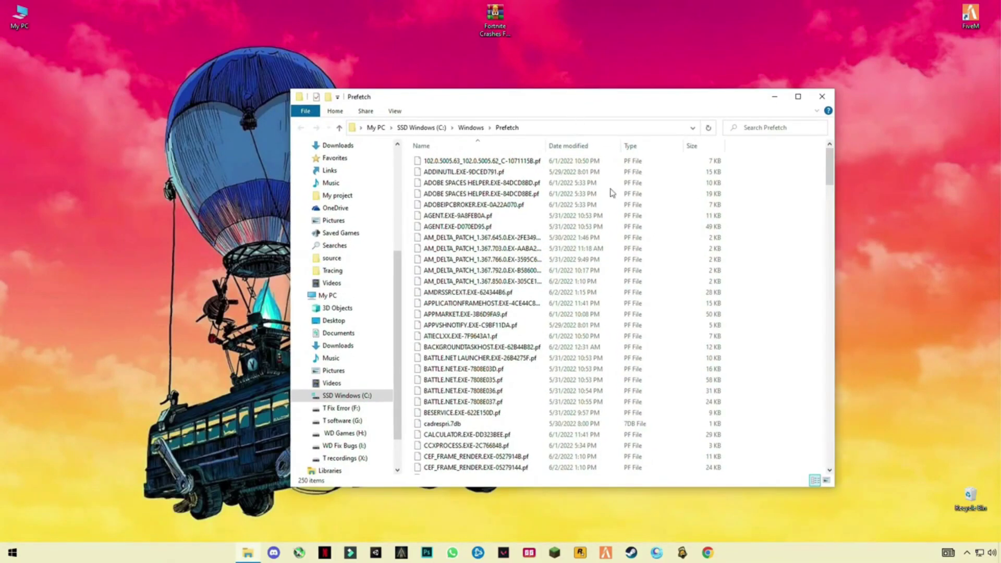
key(ctrl+a)
right_click(488, 256)
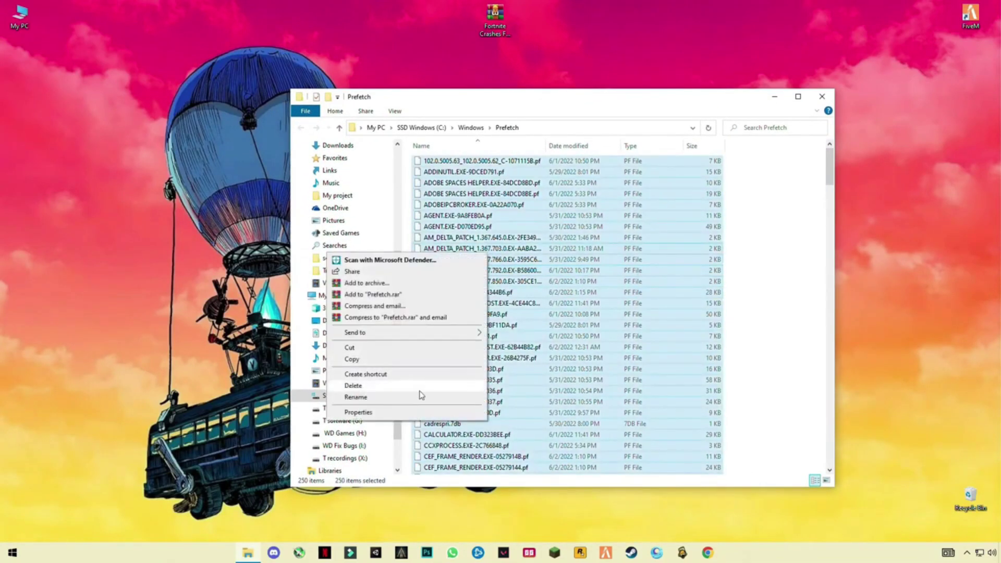
click(352, 385)
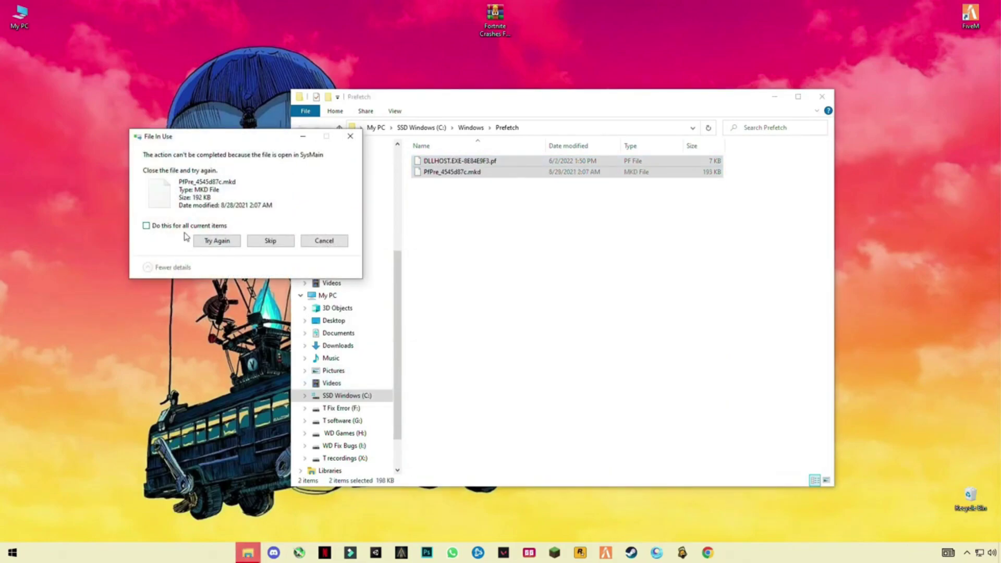
click(271, 242)
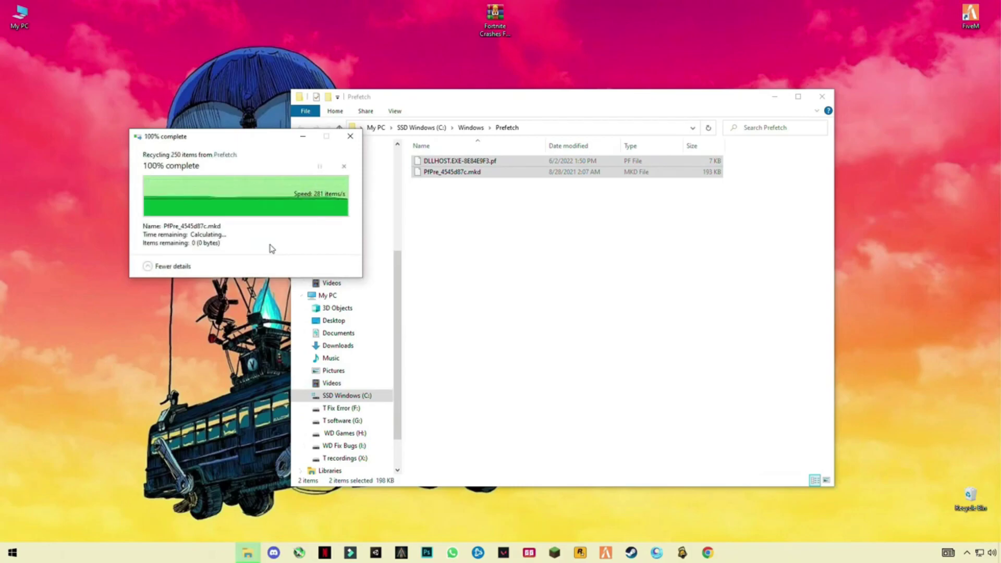
click(822, 96)
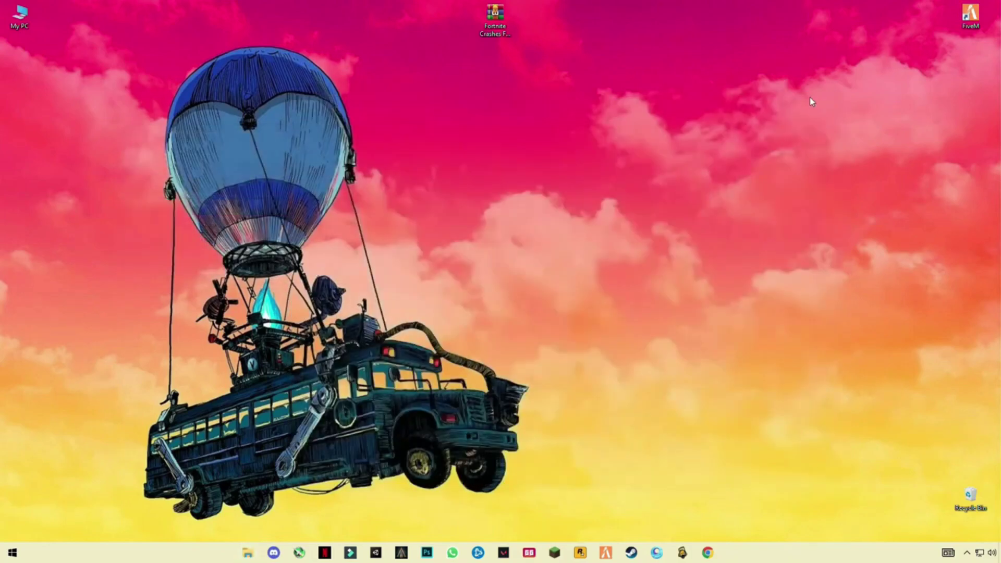
Open the Windows Temp folder by running the command temp
key(super+r)
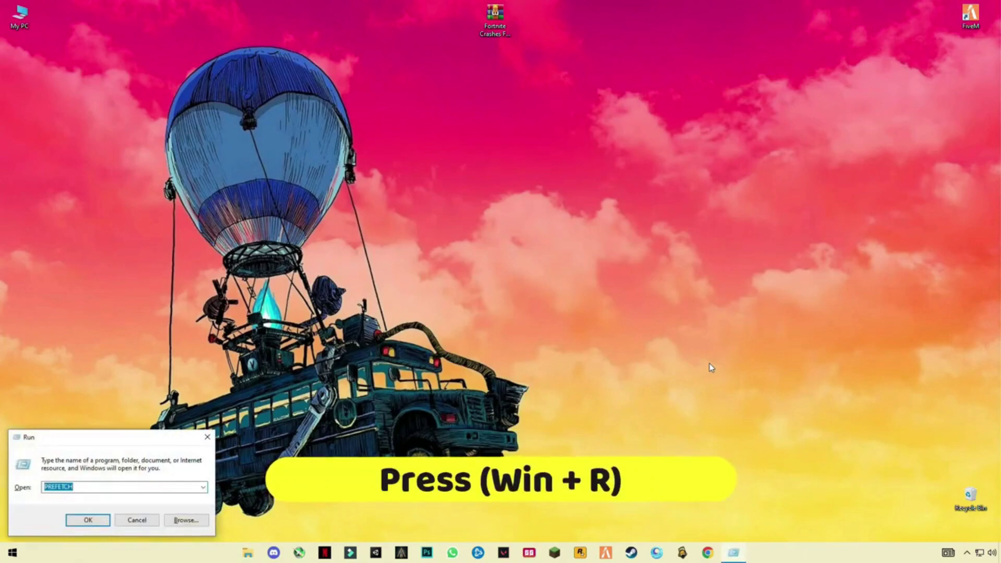
key(BackSpace)
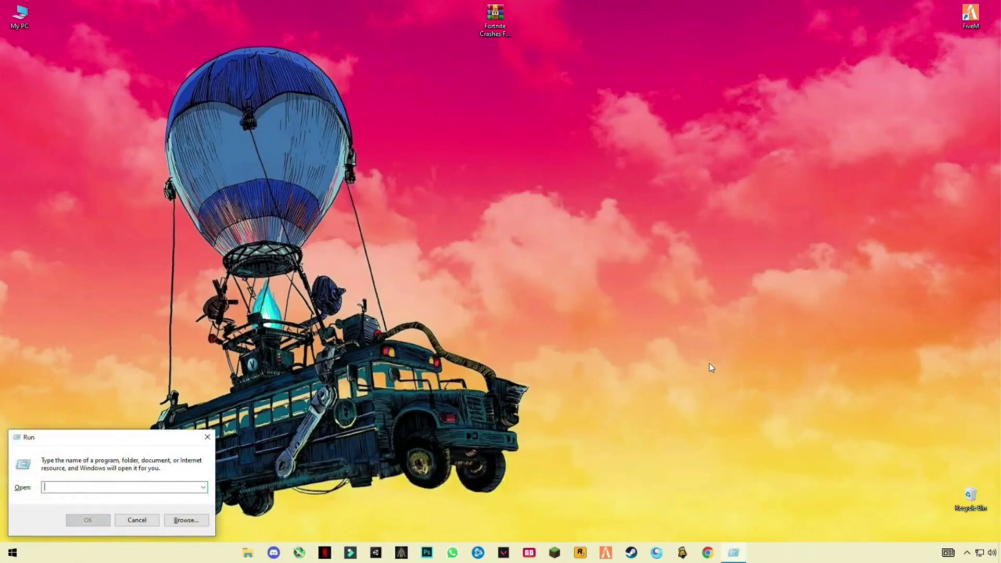
text(temp)
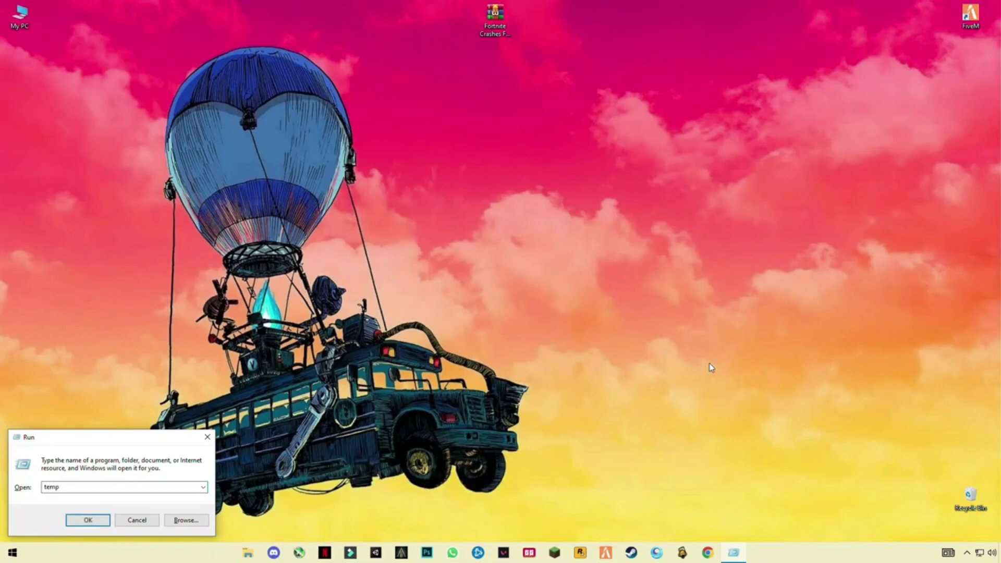
key(Return)
Delete everything in the Windows Temp folder with administrator permission, skipping all files in use, and close the window
click(560, 283)
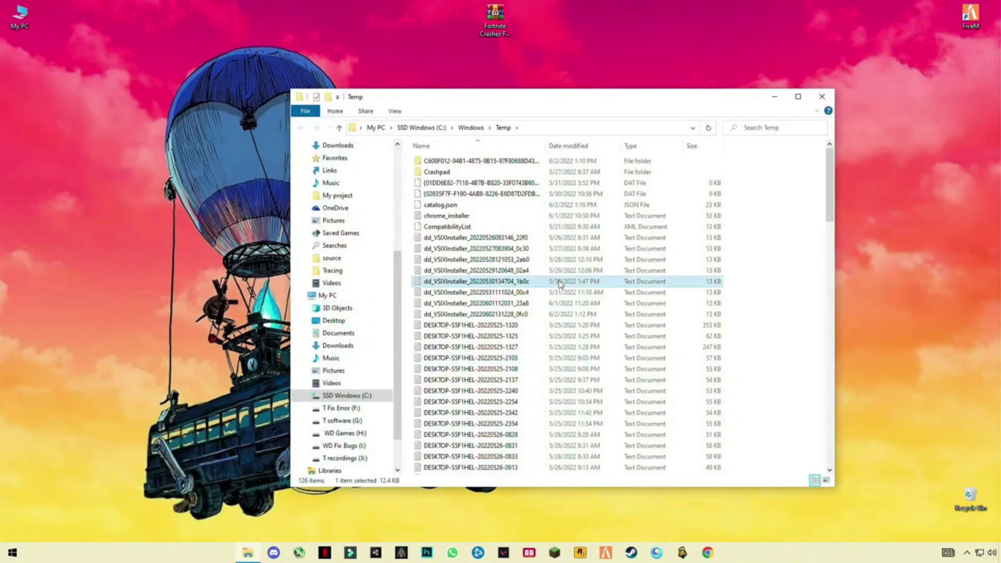
key(ctrl+a)
right_click(531, 279)
click(427, 413)
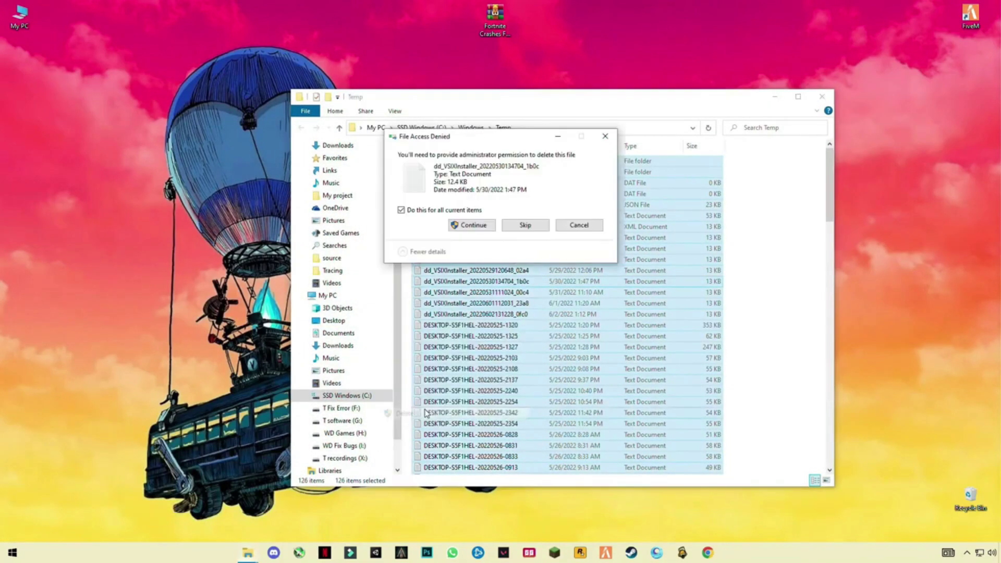
click(472, 225)
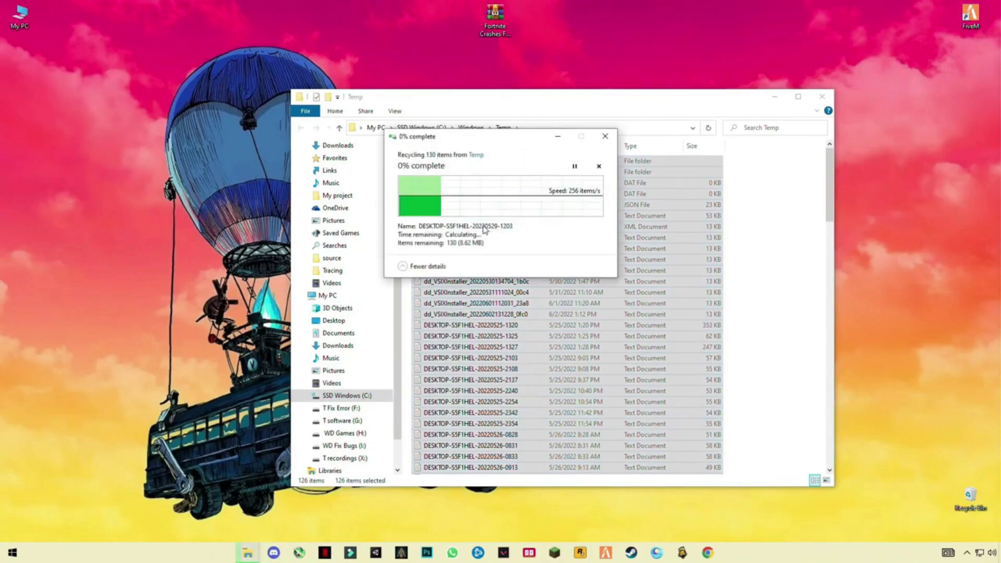
click(486, 233)
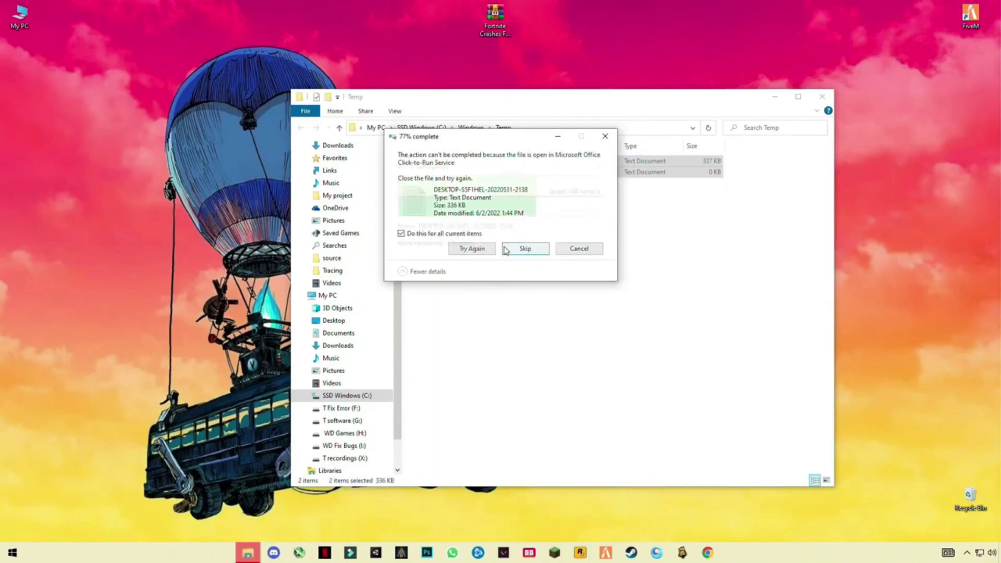
click(525, 249)
click(822, 96)
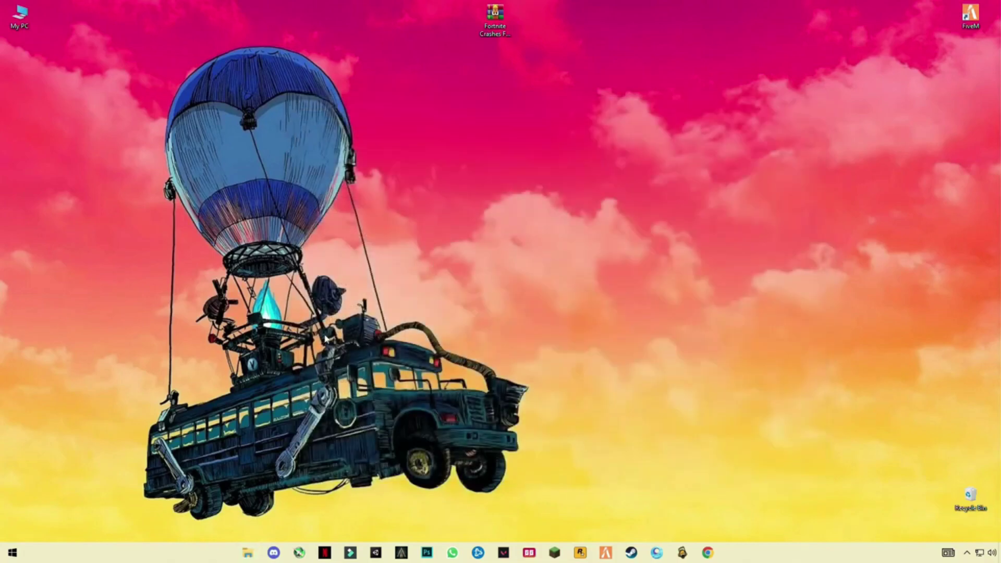
Open the user's AppData Local Temp folder by running the command %temp%
key(super)
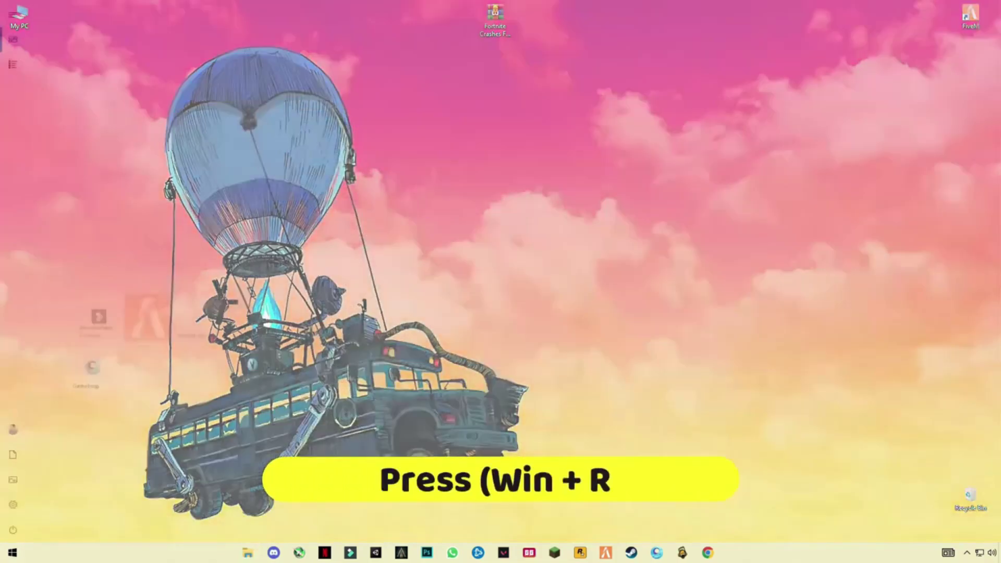
key(super+r)
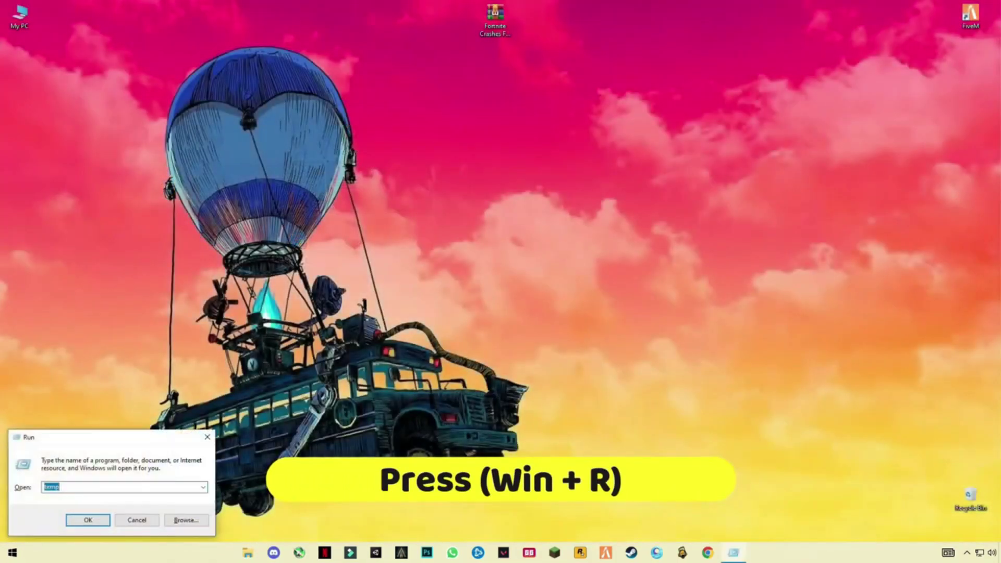
text(temp)
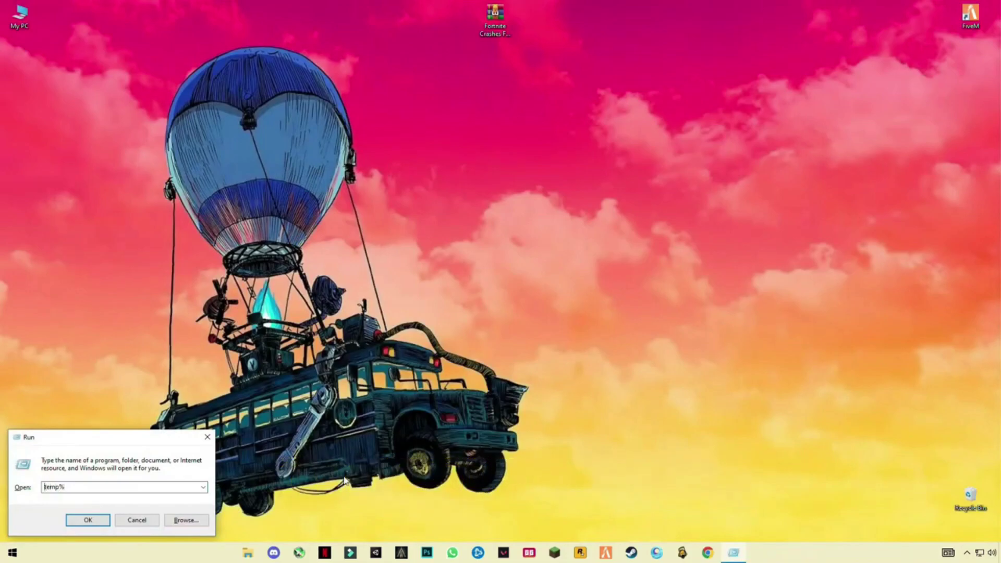
click(99, 520)
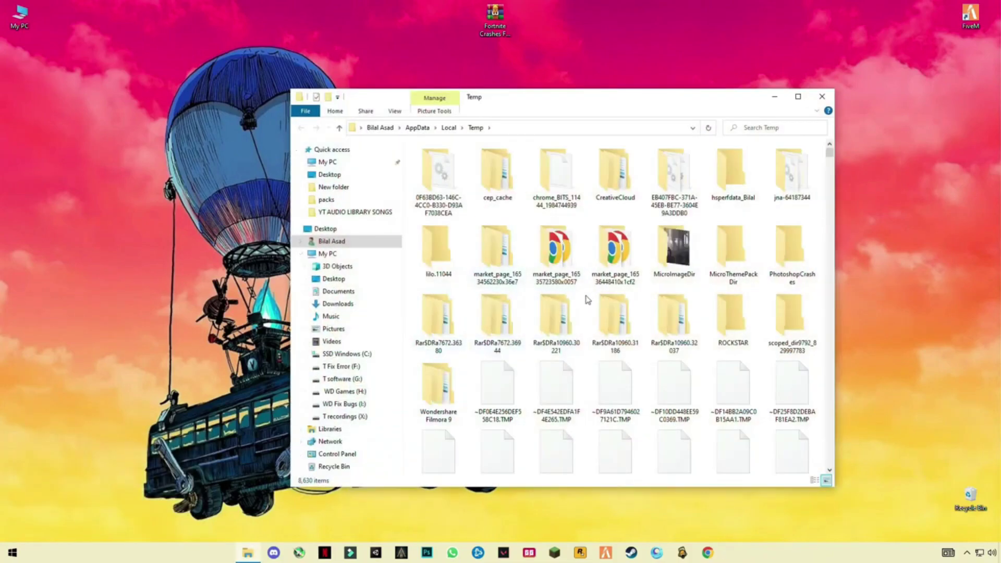
Delete everything in the AppData Local Temp folder, skipping the file in use, and close the window
click(556, 318)
key(ctrl+a)
right_click(552, 310)
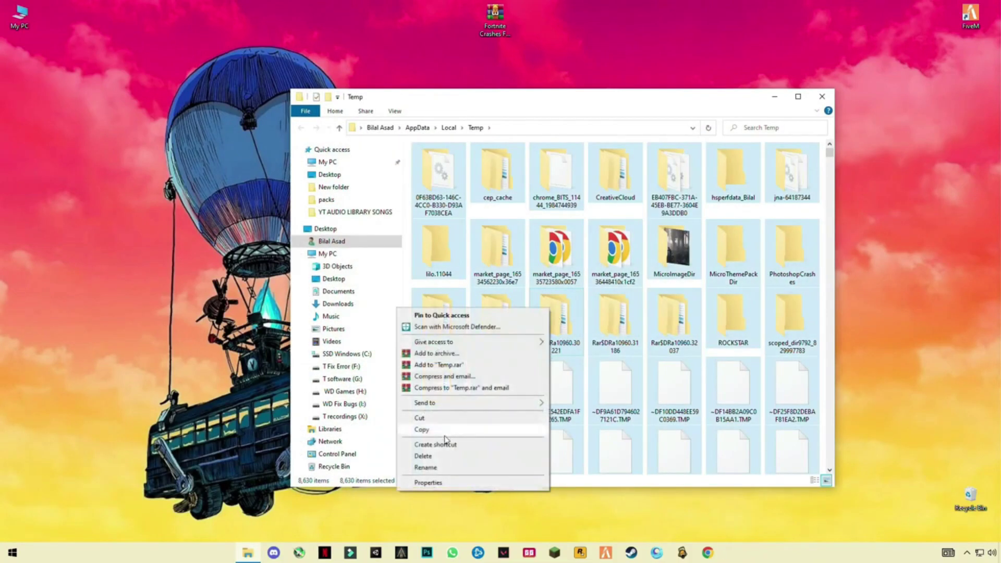
click(426, 456)
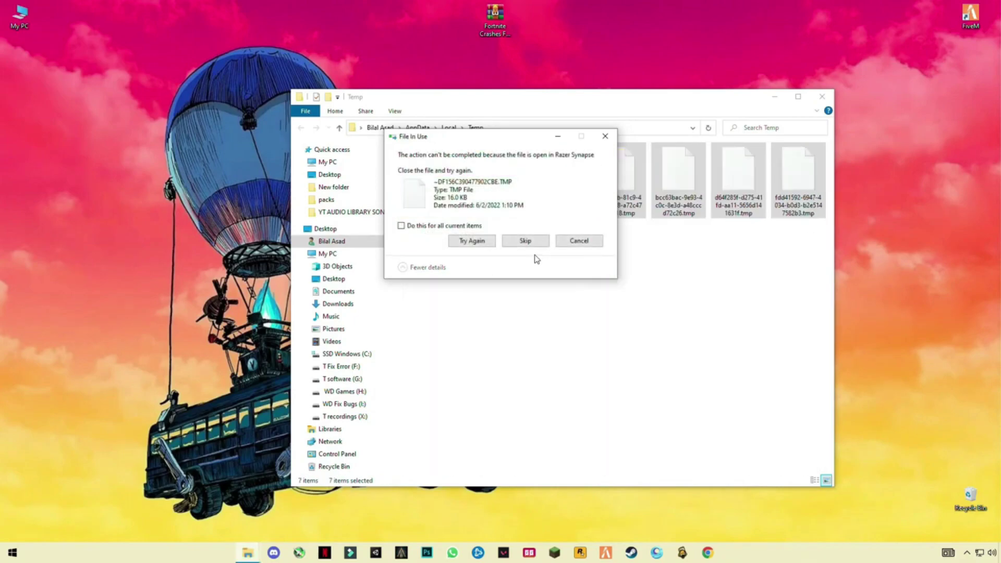
click(511, 243)
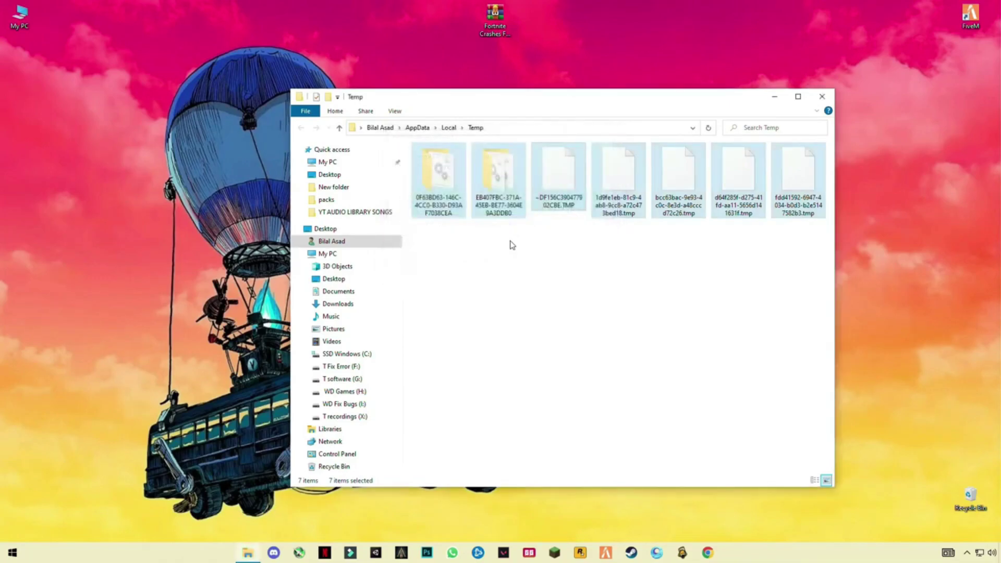
click(822, 97)
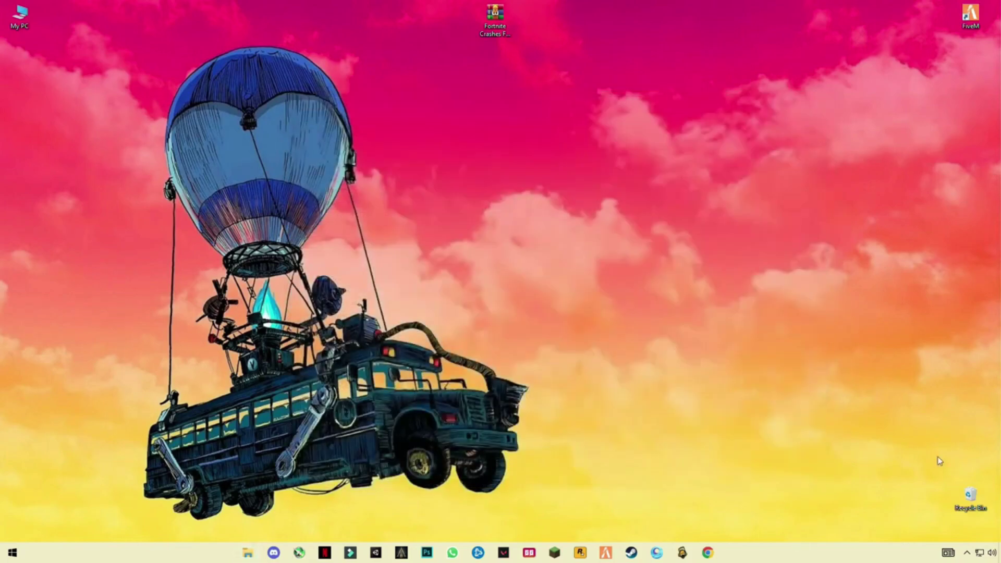
Empty the Recycle Bin, permanently deleting all of its items
right_click(975, 495)
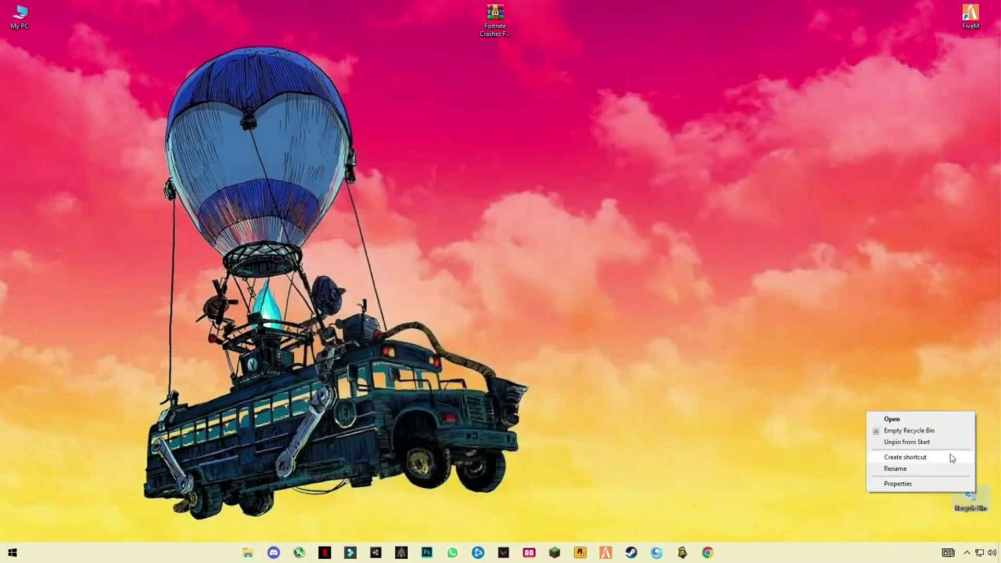
click(921, 431)
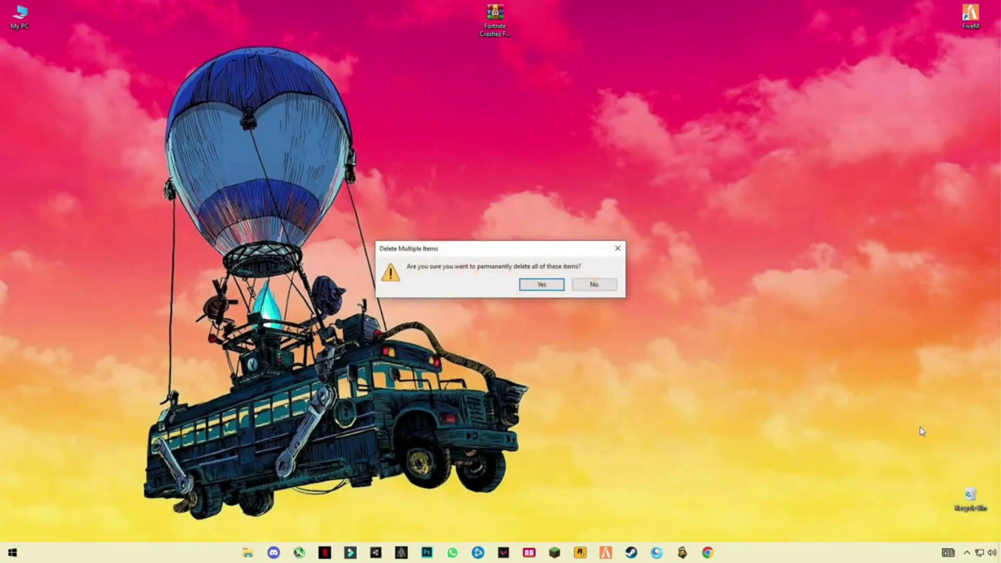
click(540, 285)
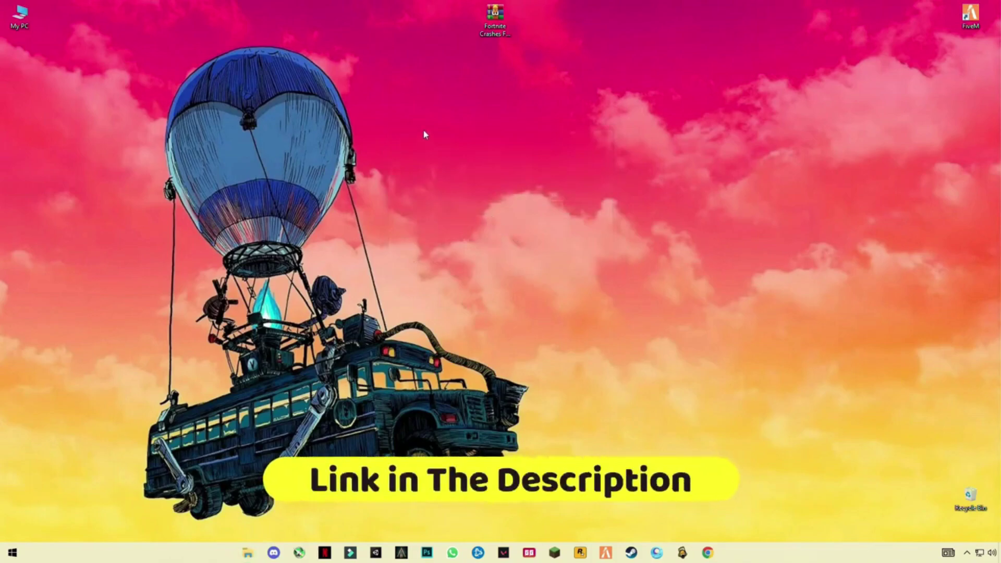
Extract the Fortnite Crashes Fix Pack archive on the desktop and open the extracted folder
right_click(449, 134)
click(395, 177)
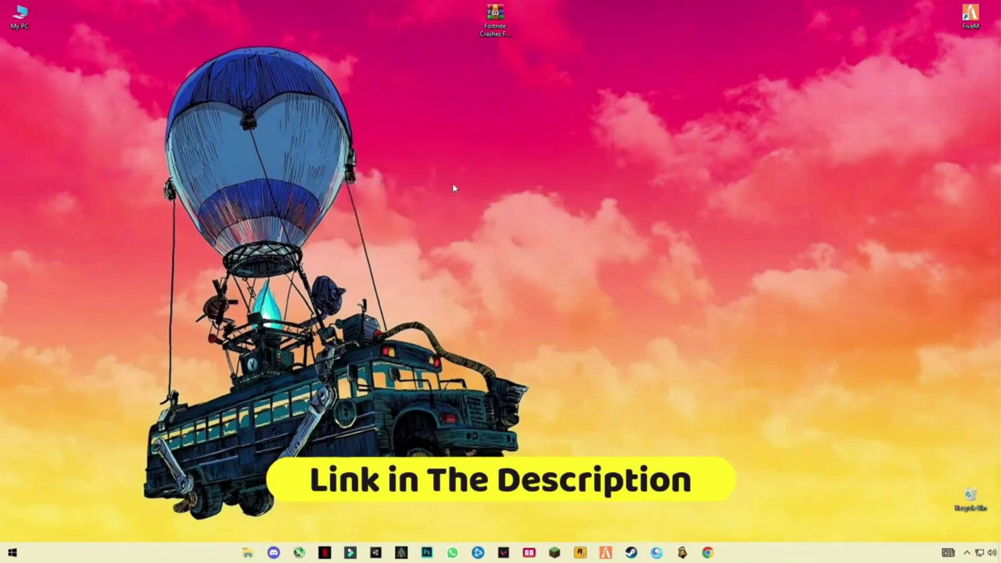
click(496, 26)
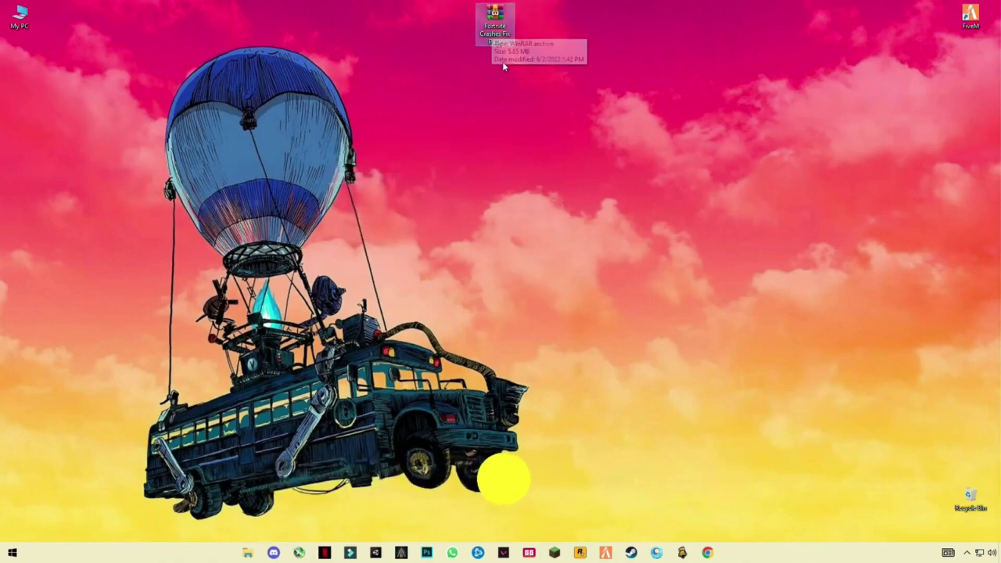
right_click(493, 34)
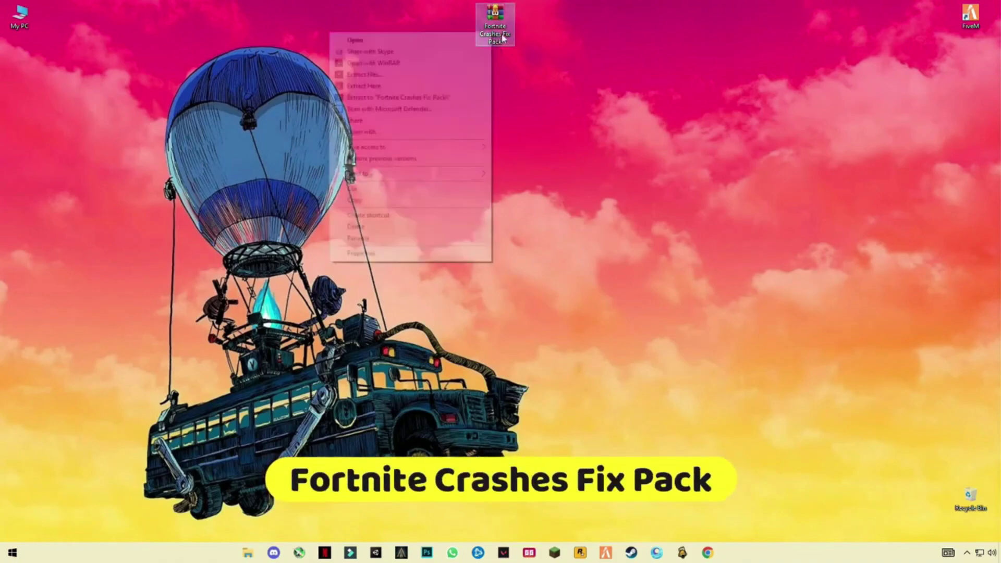
click(428, 89)
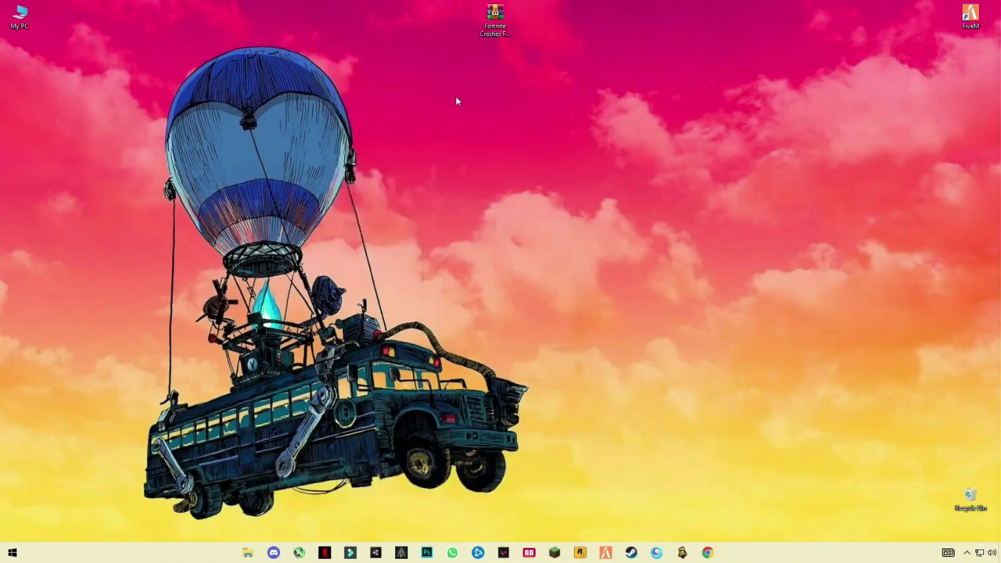
drag(20, 62, 497, 122)
double_click(496, 116)
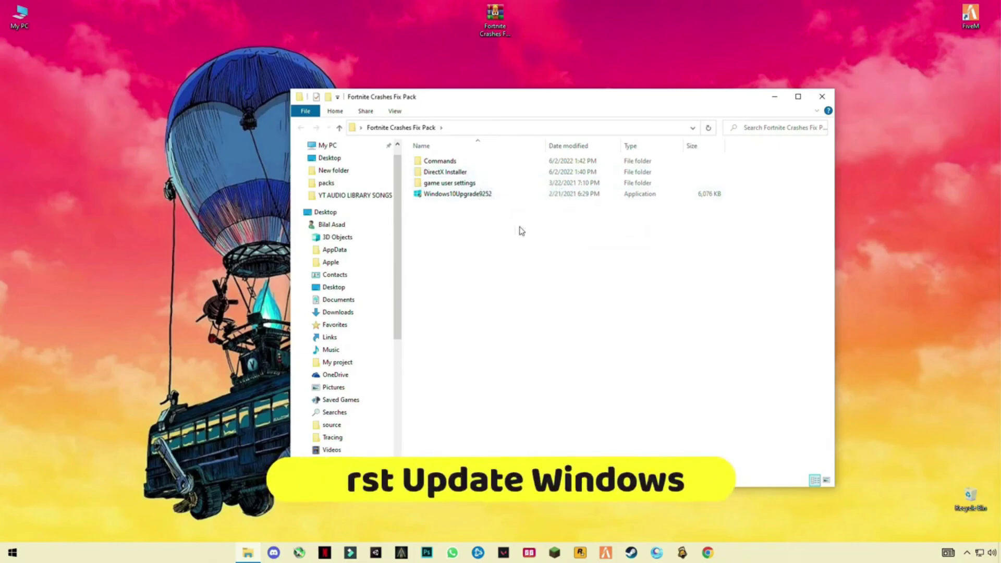
Run Windows10Upgrade9252 from the fix pack with administrator permission, and exit the Windows 10 Update Assistant
double_click(466, 195)
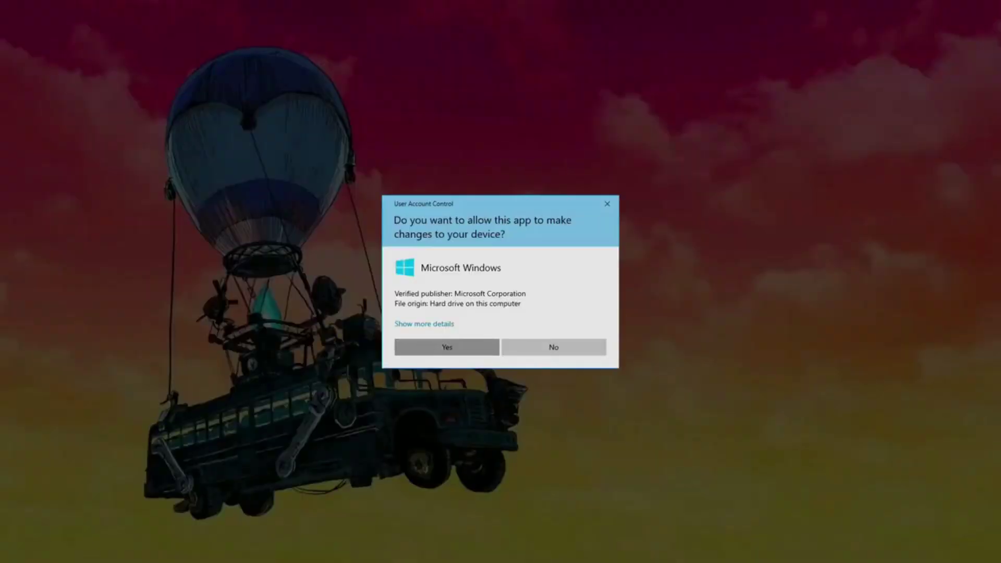
click(450, 347)
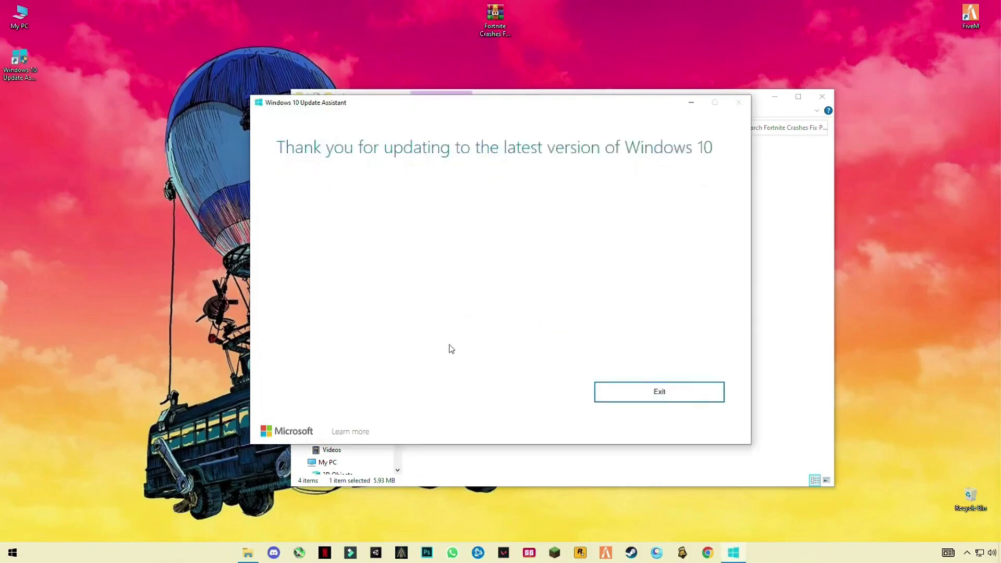
click(650, 397)
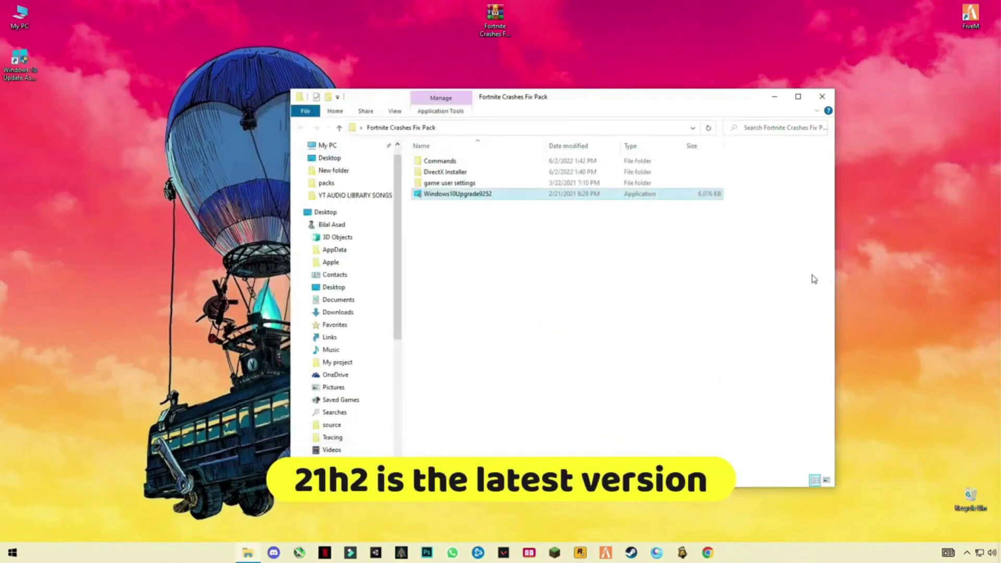
Check the installed Windows version on the About page of the system settings, and close the settings
right_click(883, 249)
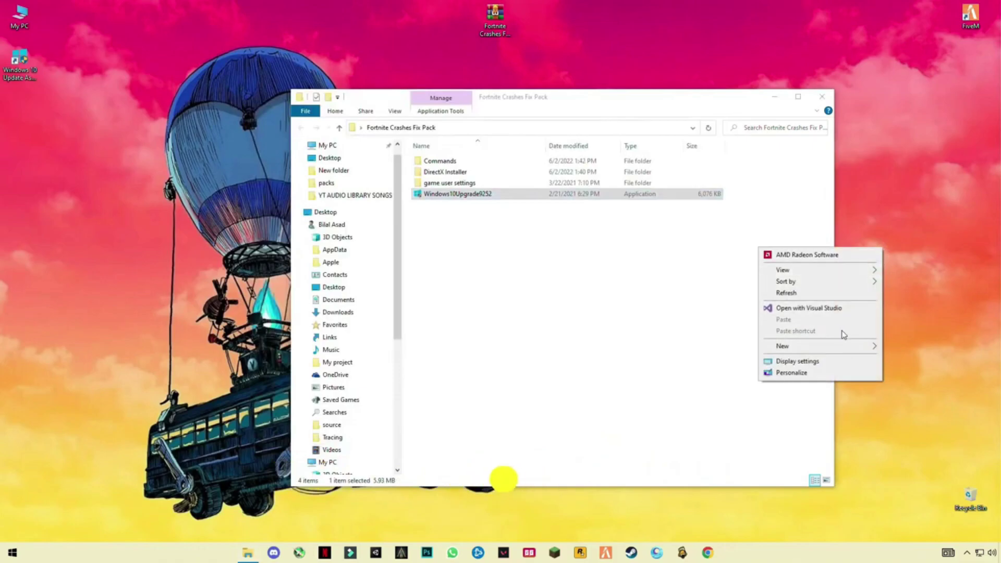
click(798, 361)
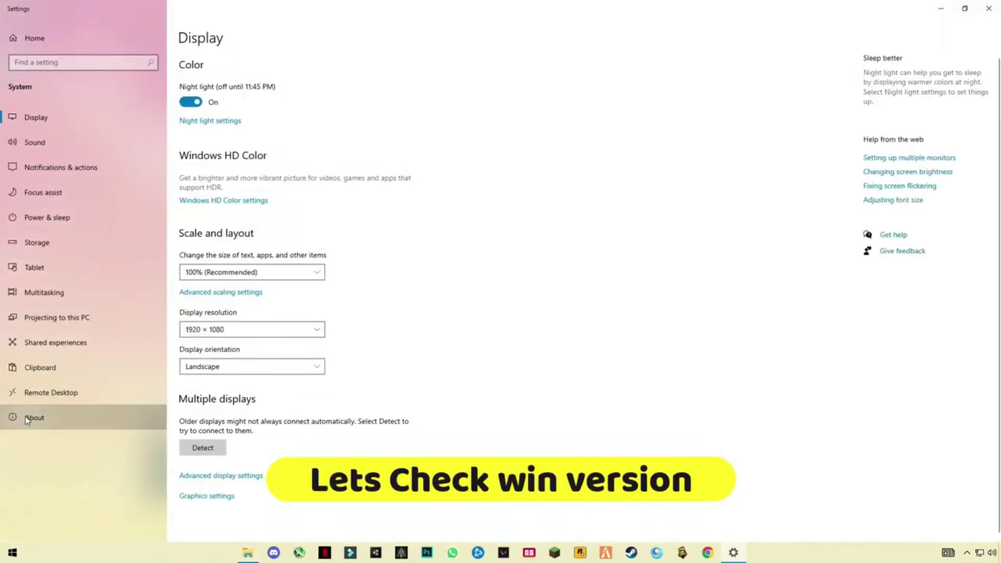
click(46, 419)
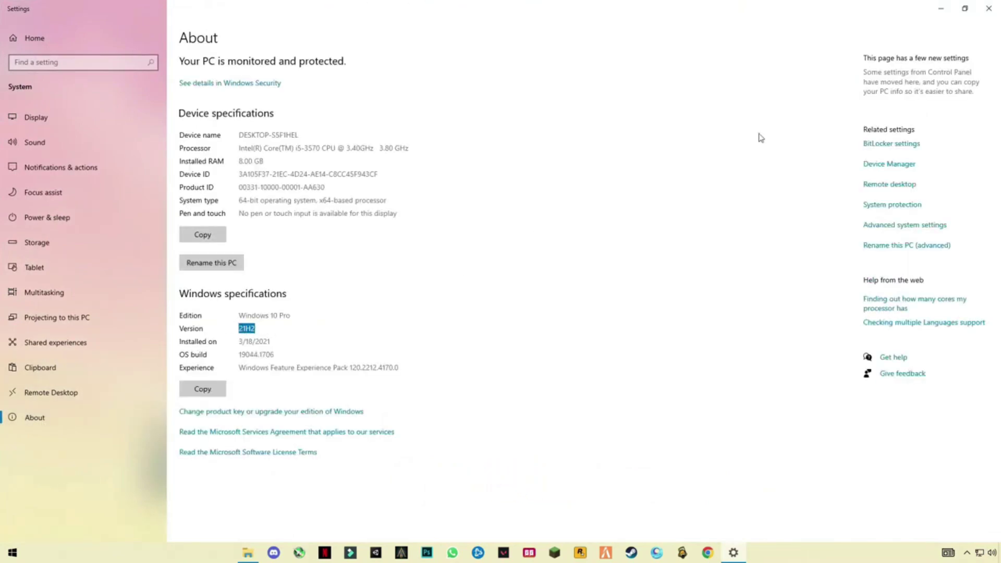
click(989, 8)
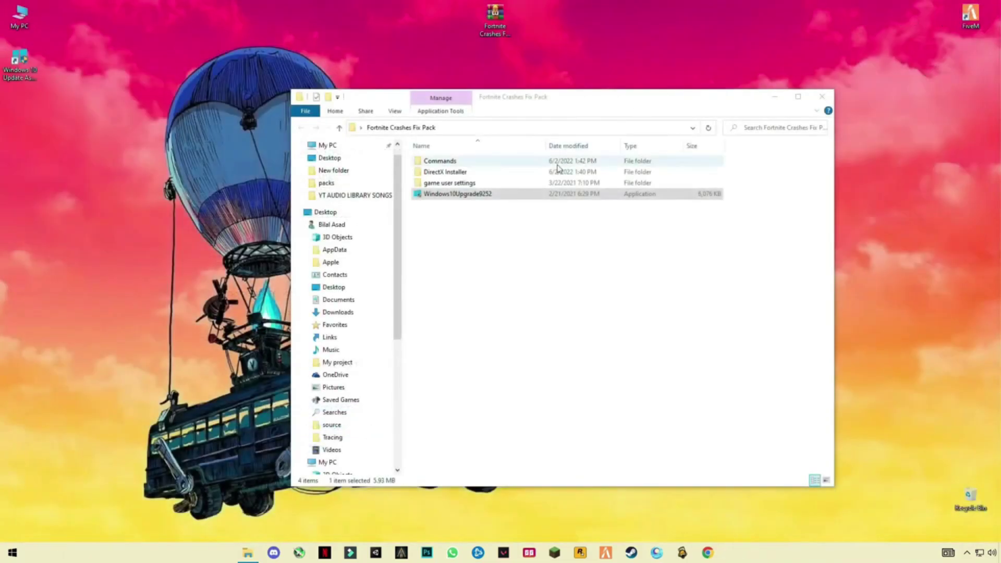
Copy the GameUserSettings file from the fix pack's game user settings folder
click(511, 233)
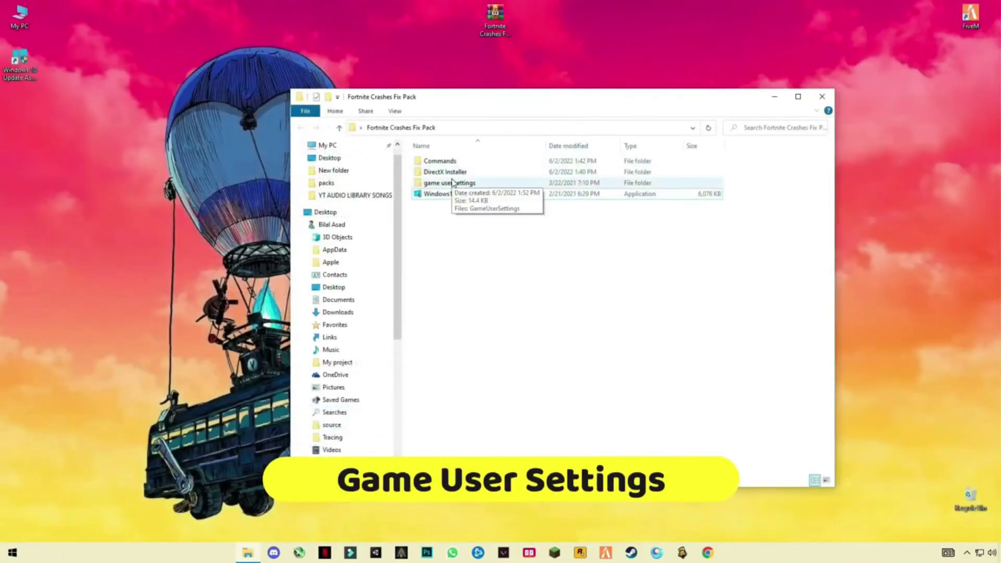
click(458, 184)
double_click(468, 185)
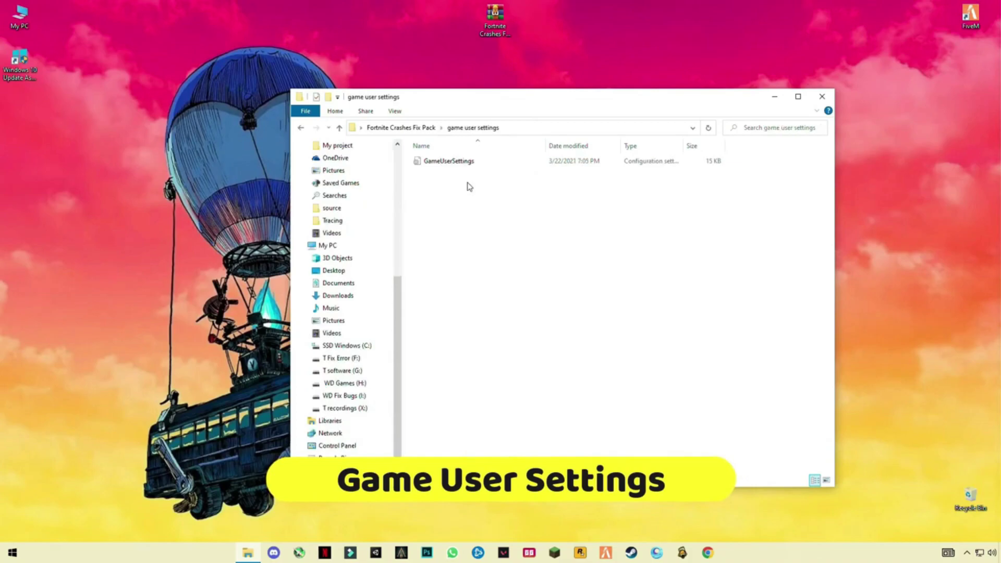
right_click(448, 164)
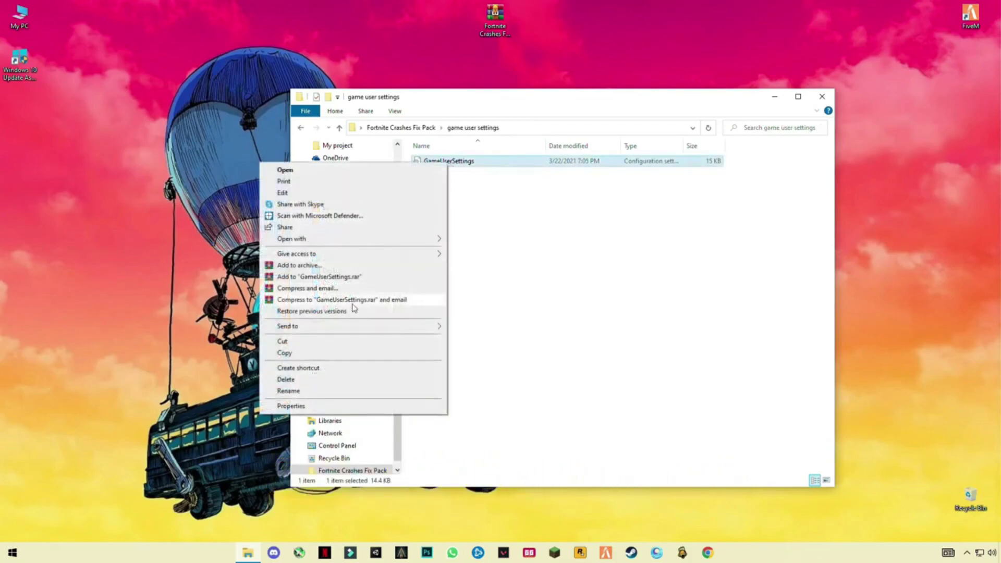
click(284, 353)
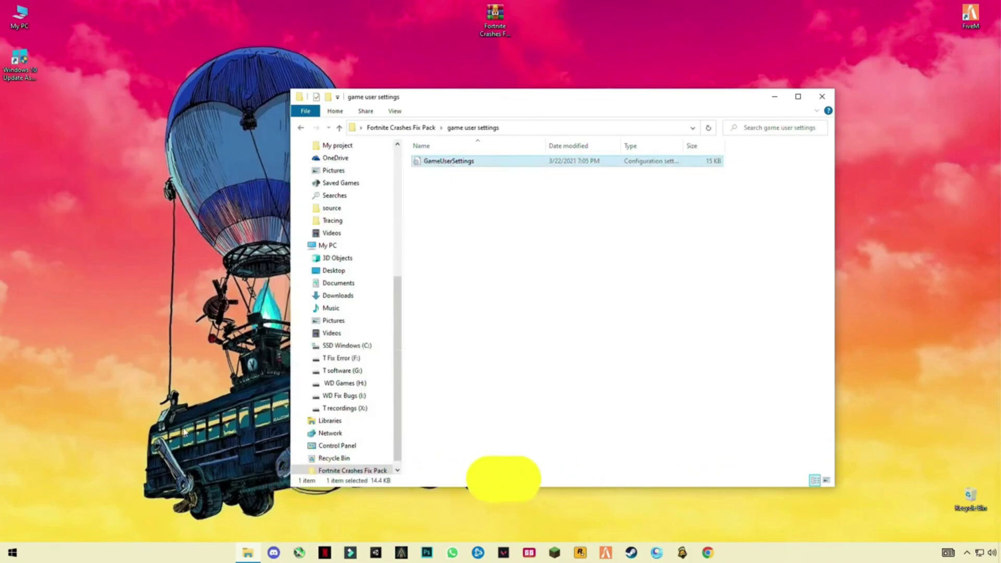
Run the command appdata and open the Local folder inside AppData
key(super+r)
text(appd)
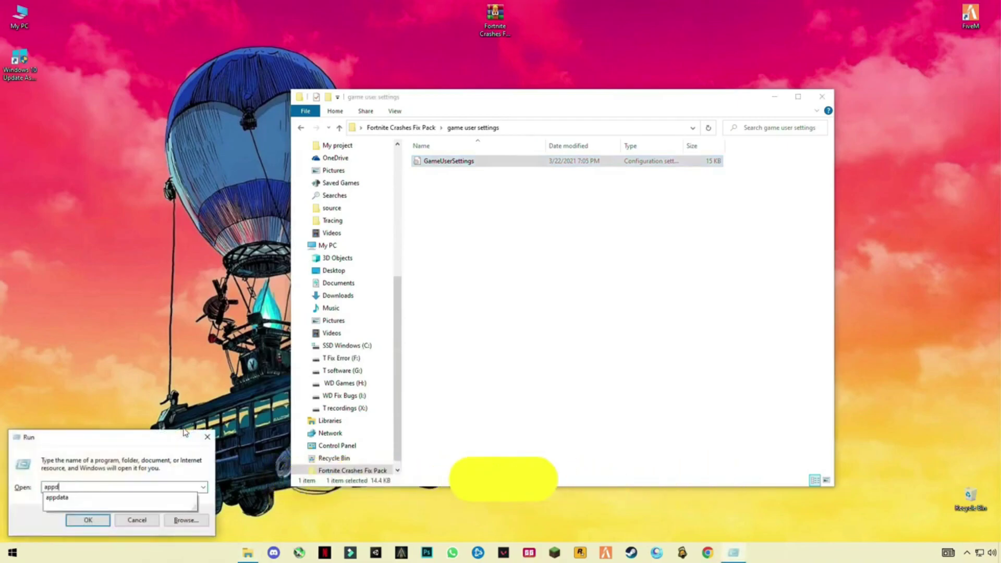
text(ata)
key(Return)
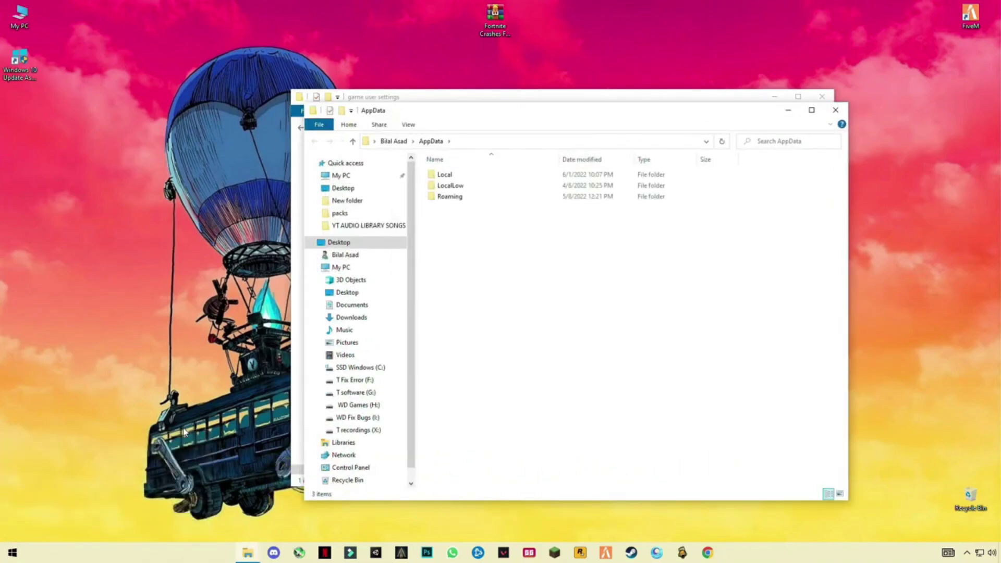
click(442, 179)
double_click(442, 179)
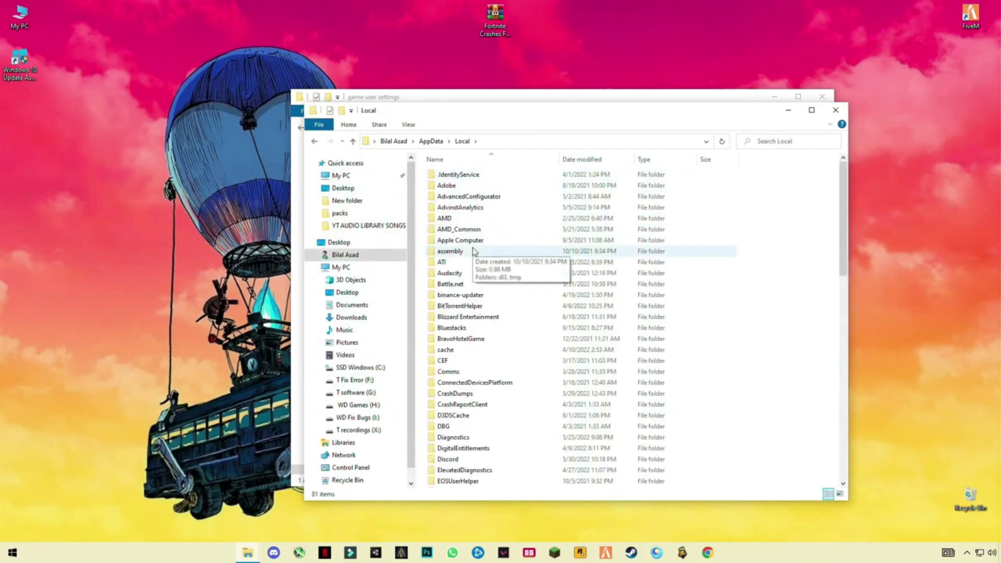
Open the WindowsClient folder under FortniteGame, Saved, Config
key(g)
scroll(473, 251, up, 1)
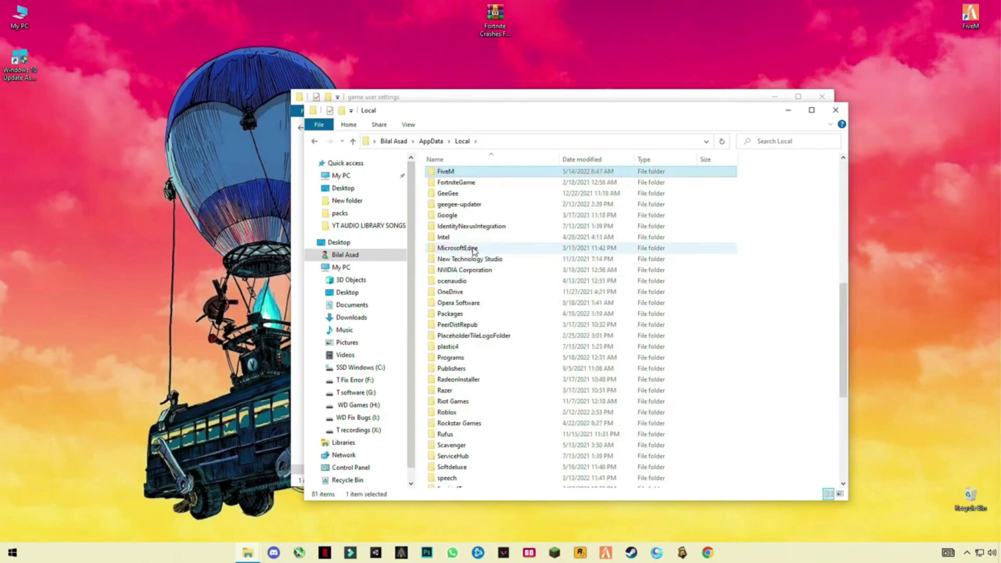
double_click(468, 180)
double_click(447, 175)
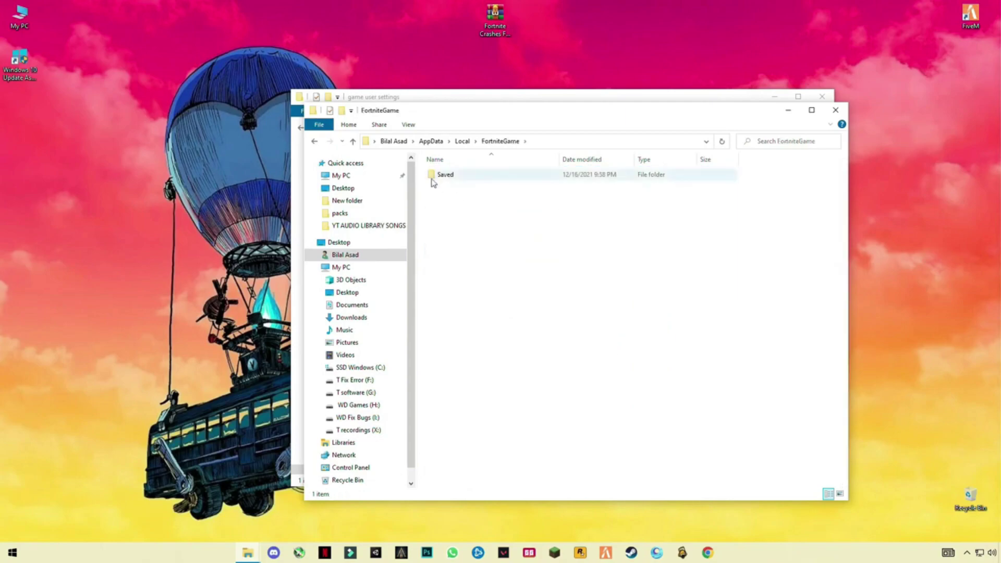
double_click(452, 186)
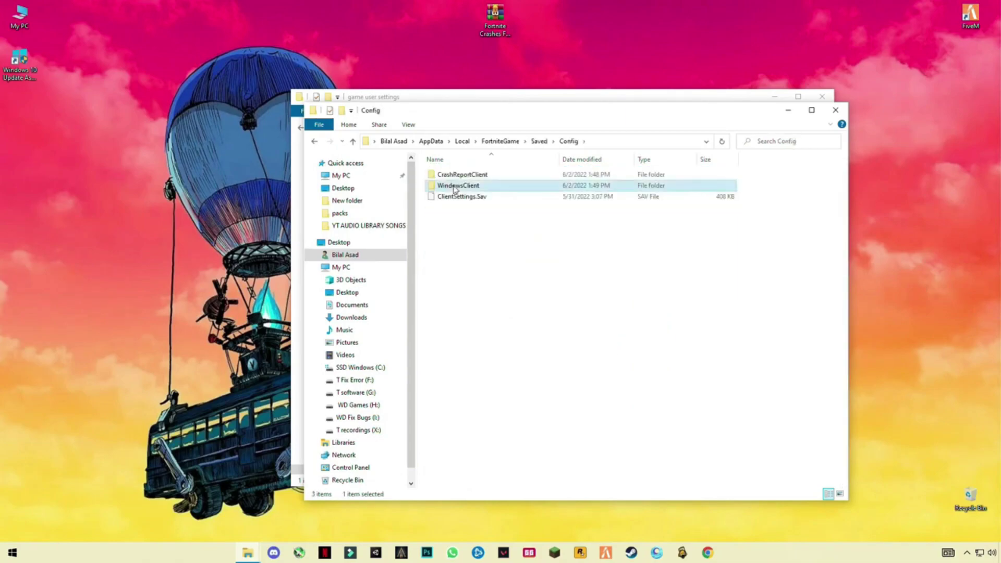
double_click(453, 188)
Paste the copied GameUserSettings file into the WindowsClient folder and close its window
drag(544, 113, 512, 200)
right_click(465, 287)
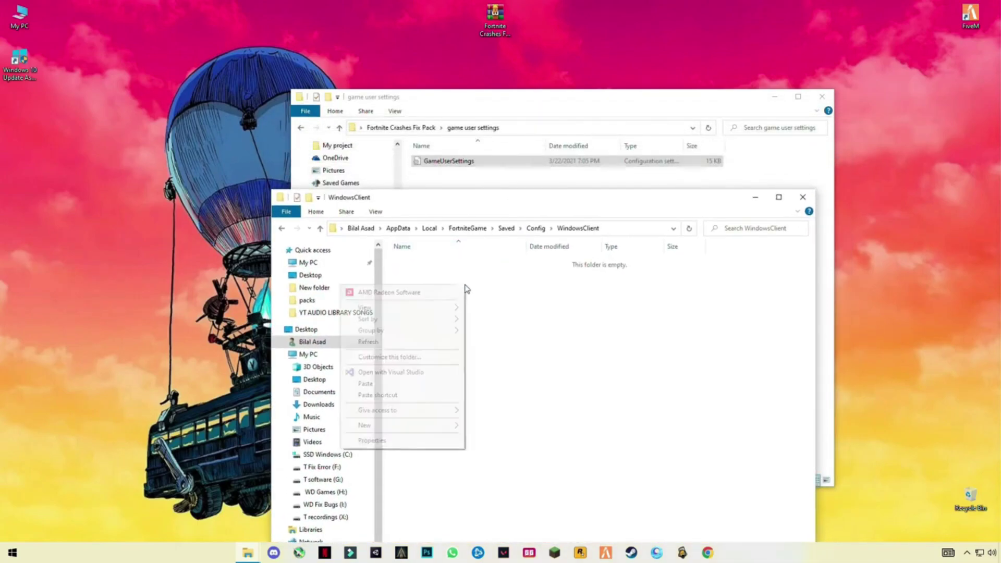
click(370, 384)
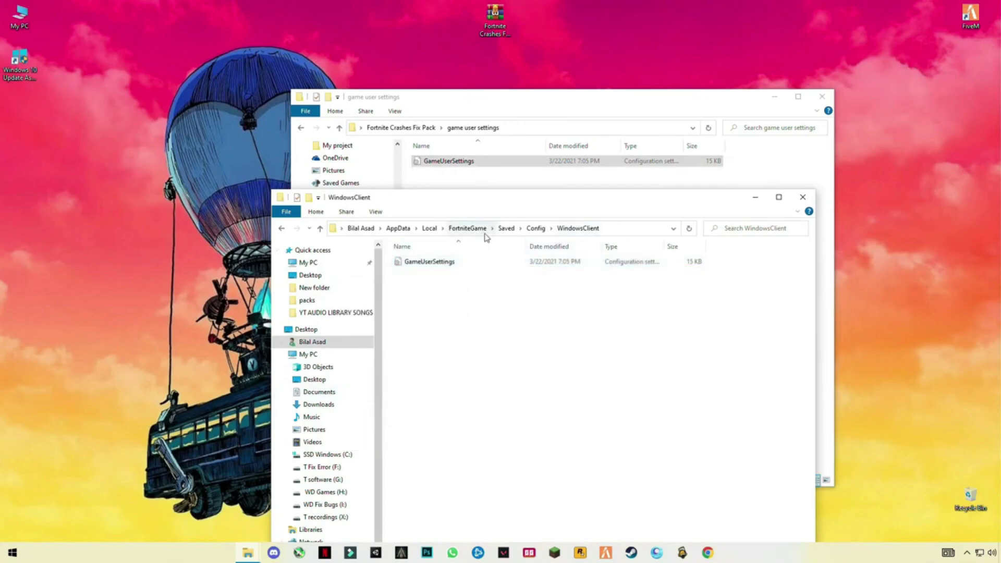
click(796, 202)
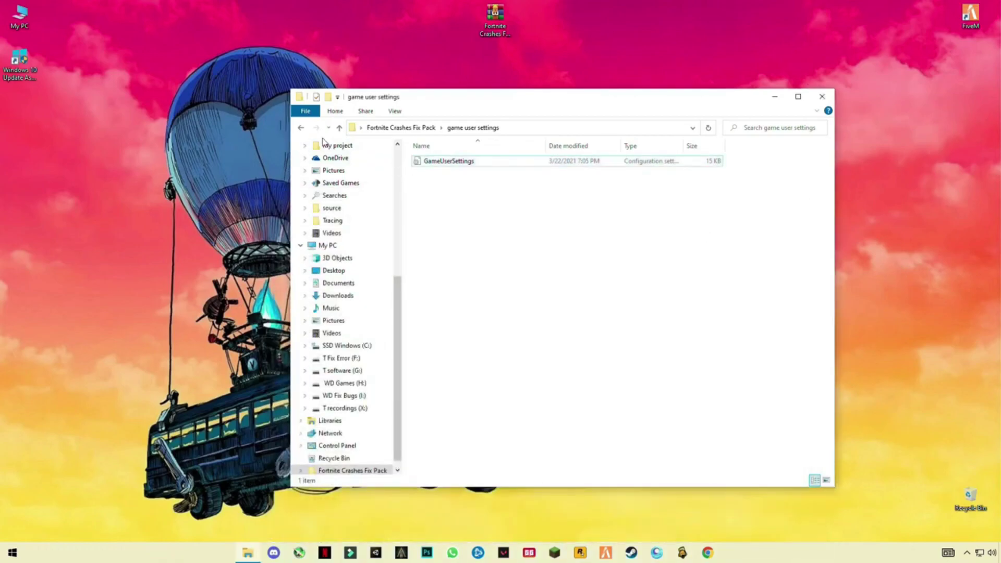
Launch dxwebsetup from the fix pack's DirectX Installer folder with administrator permission
click(300, 129)
click(445, 174)
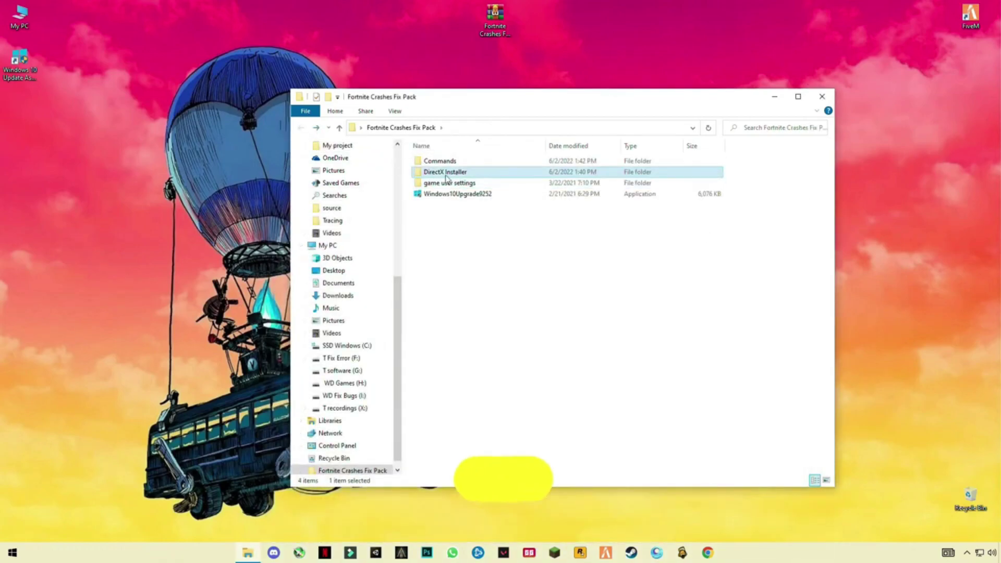
double_click(444, 174)
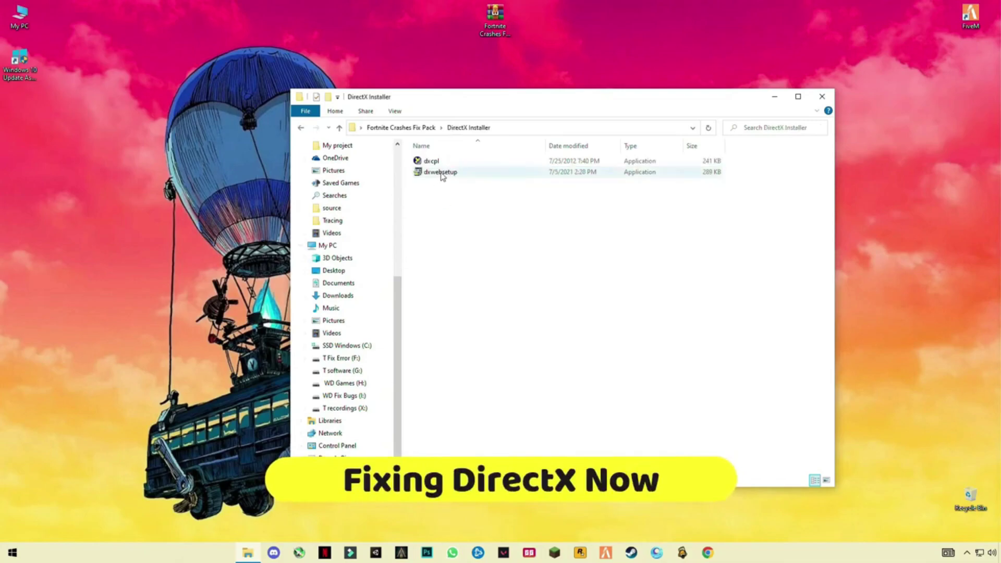
click(454, 176)
double_click(455, 177)
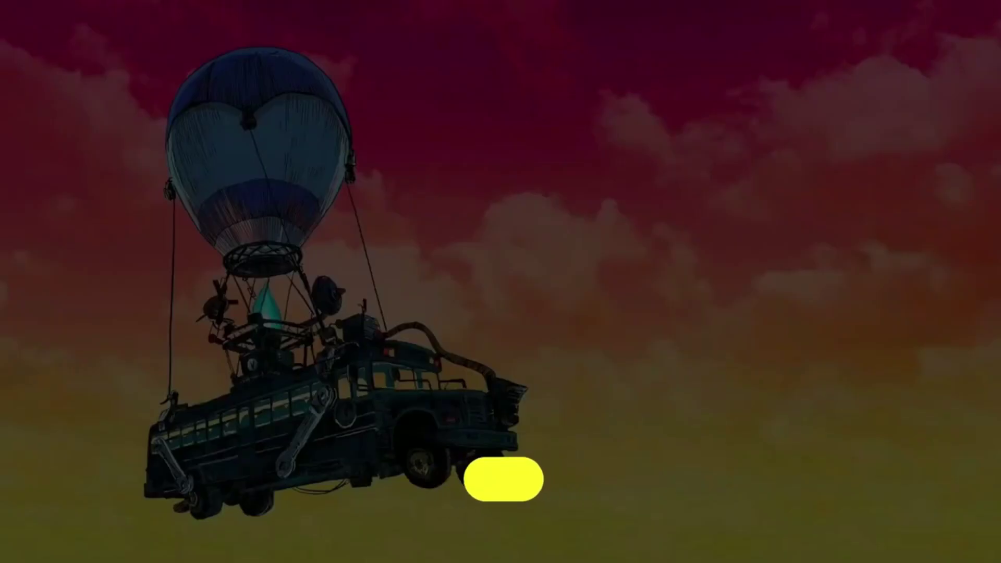
click(461, 349)
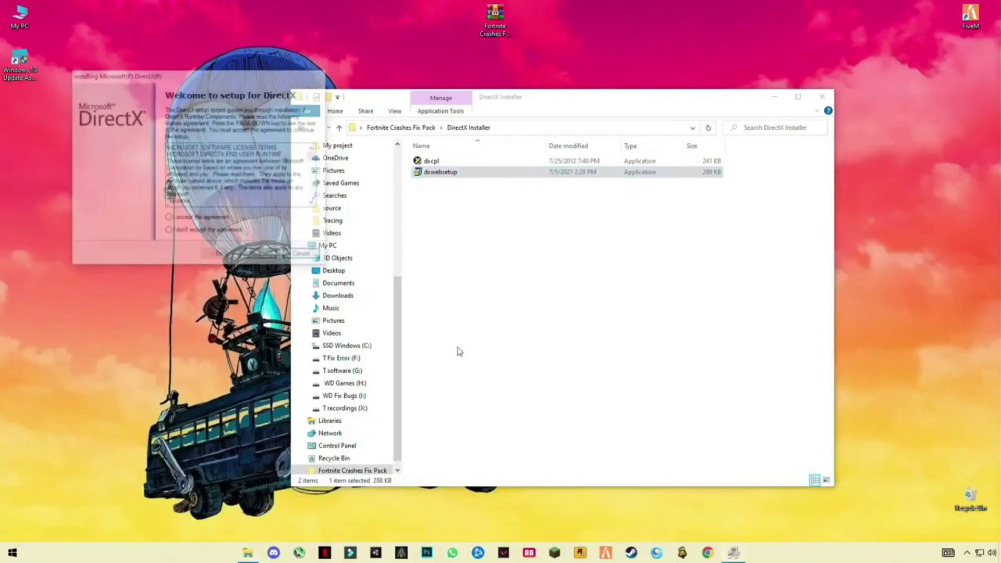
Accept the DirectX license agreement, go through the Bing Bar offer and finish the setup
click(202, 219)
click(259, 256)
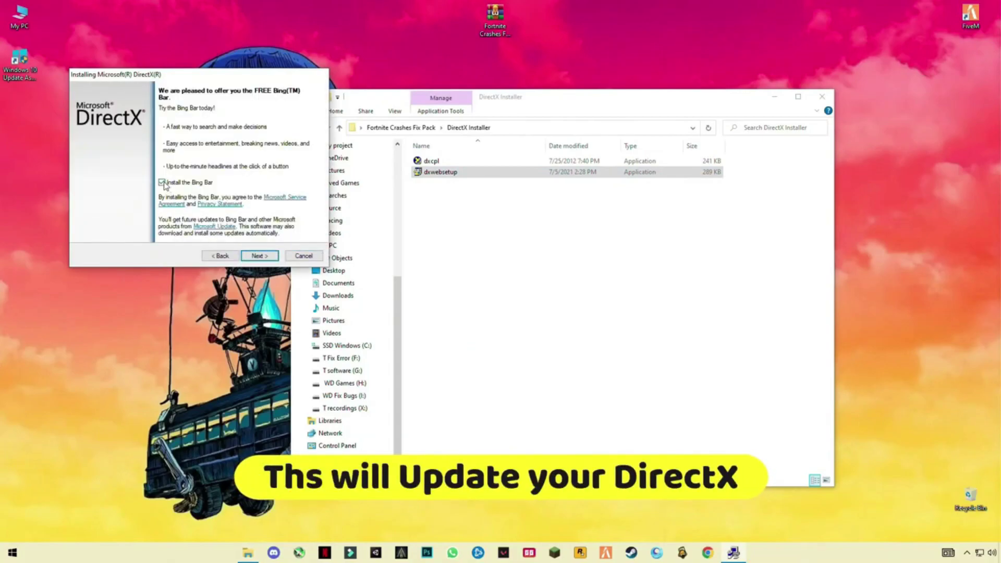
click(260, 256)
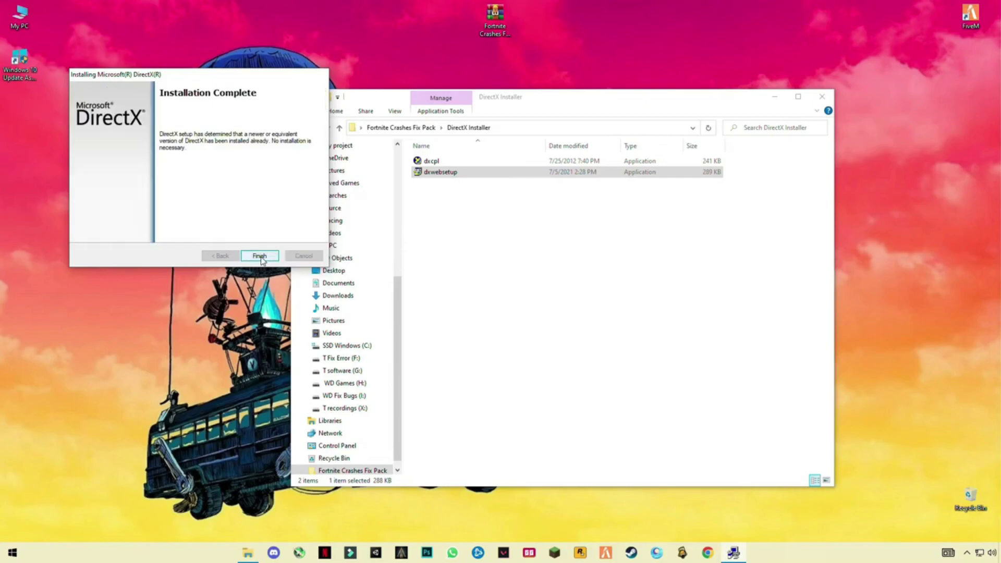
click(260, 256)
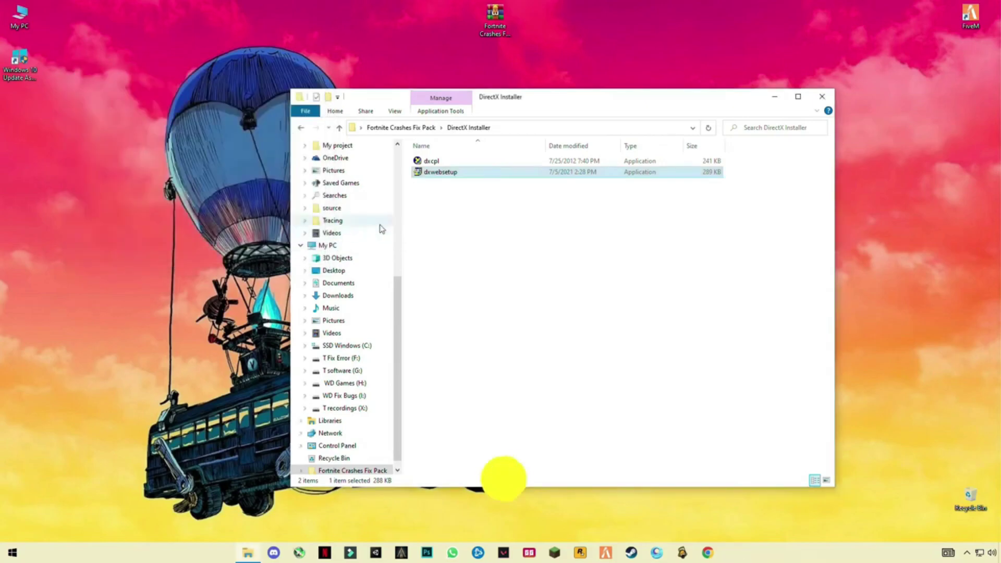
Run dxcpl from the DirectX Installer folder with administrator permission and move the DirectX Properties window over the folder window
click(429, 162)
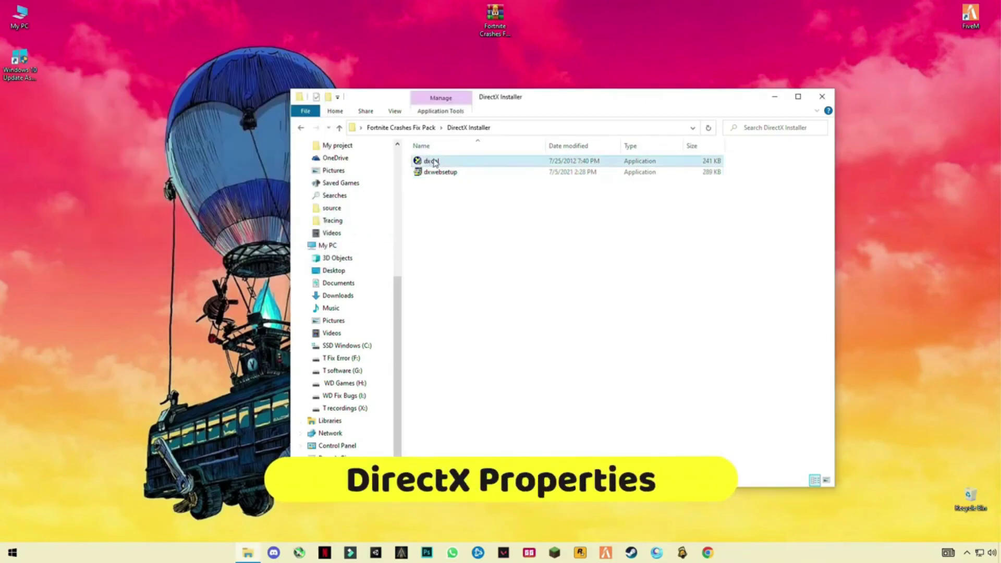
double_click(431, 161)
click(433, 346)
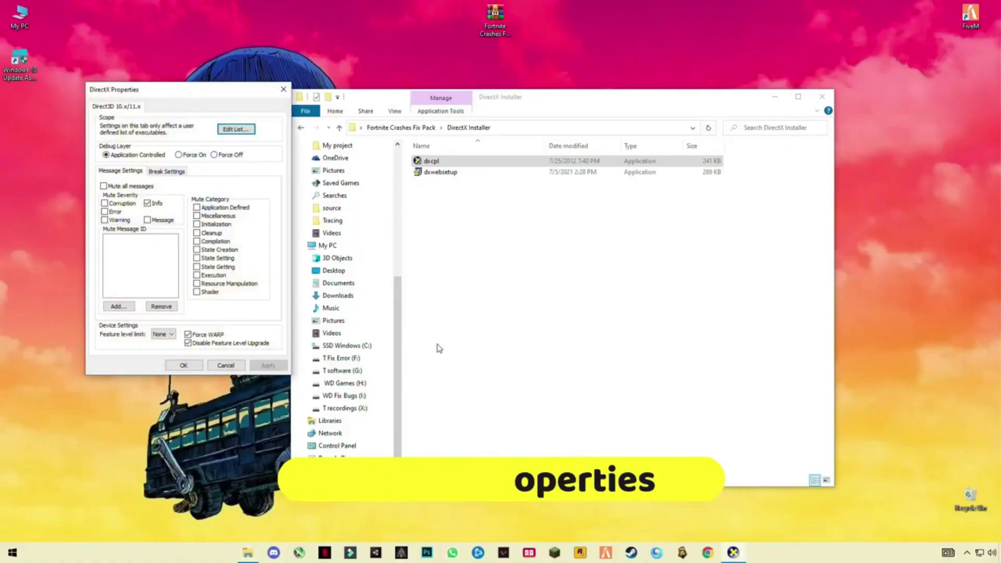
drag(188, 89, 579, 160)
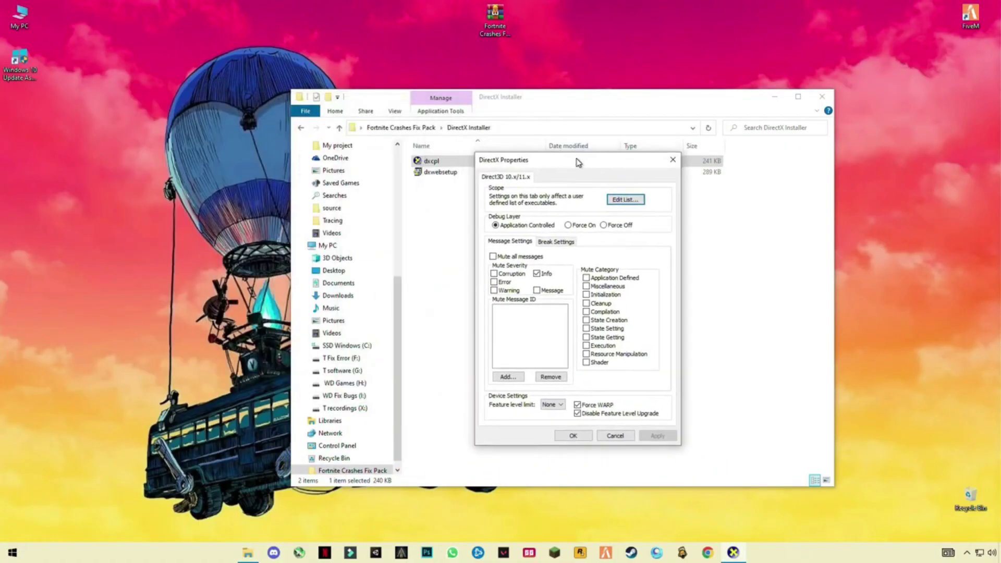
Open the Direct3D executable list for editing and browse for an EXE file in G:\Program Files\Epic Games\Launcher
click(628, 200)
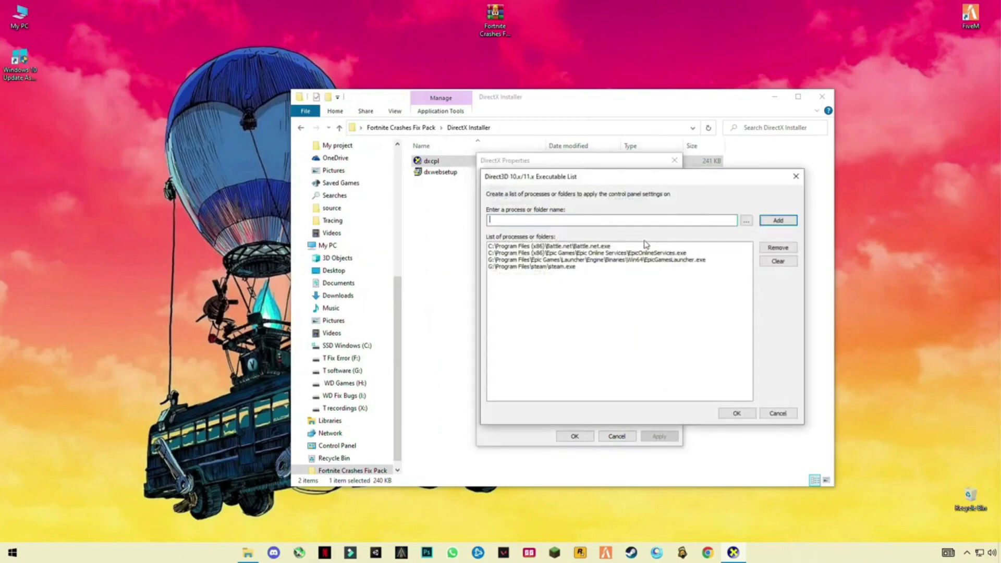
click(746, 221)
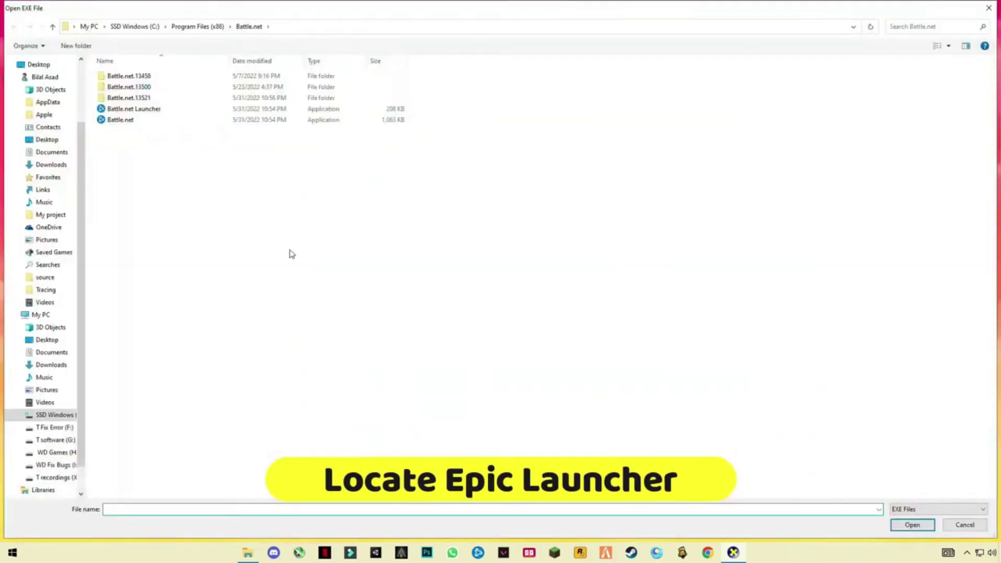
click(67, 440)
double_click(138, 108)
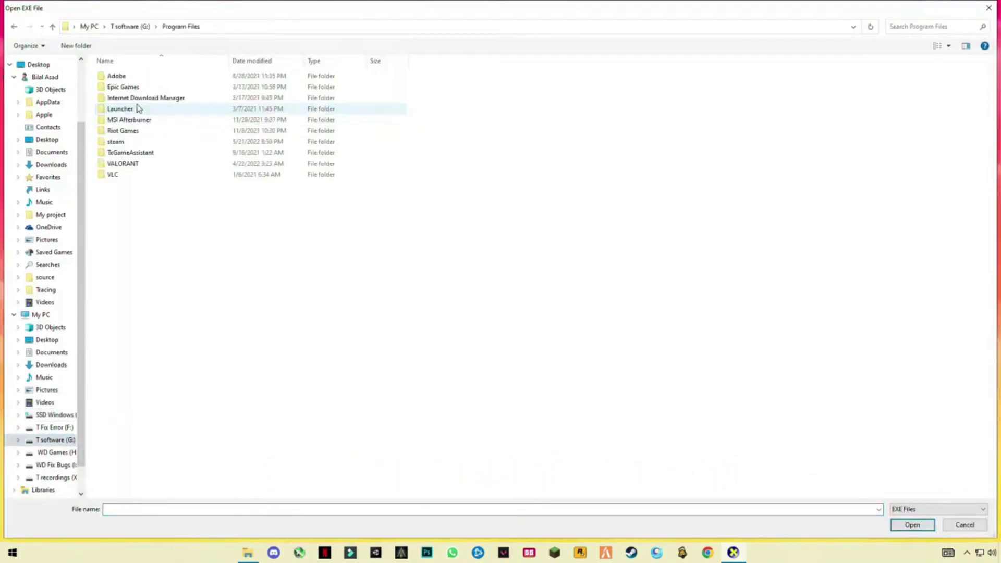
click(138, 89)
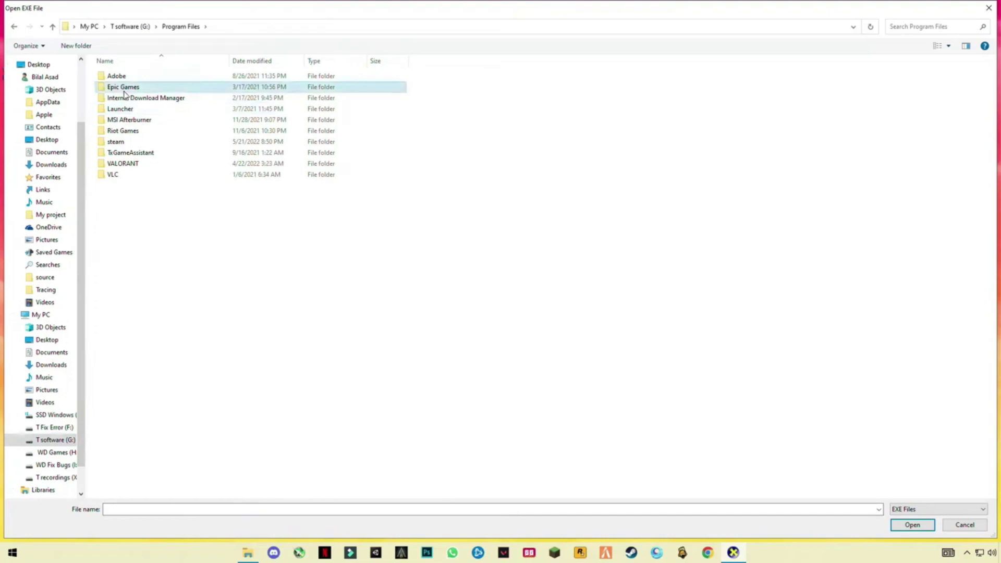
double_click(139, 88)
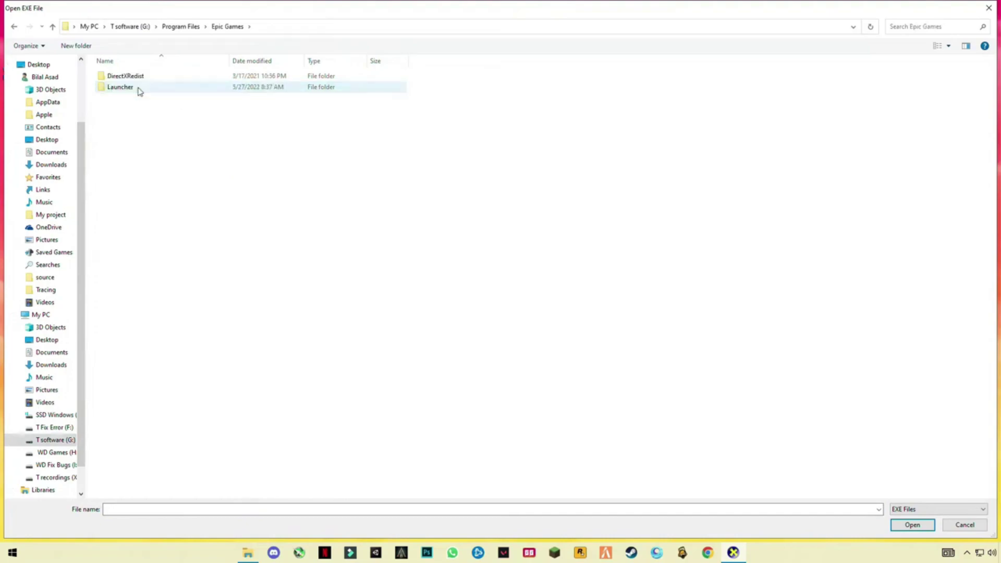
double_click(139, 89)
Go into Engine\Binaries\Win32 and choose EpicGamesLauncher as the executable
double_click(133, 79)
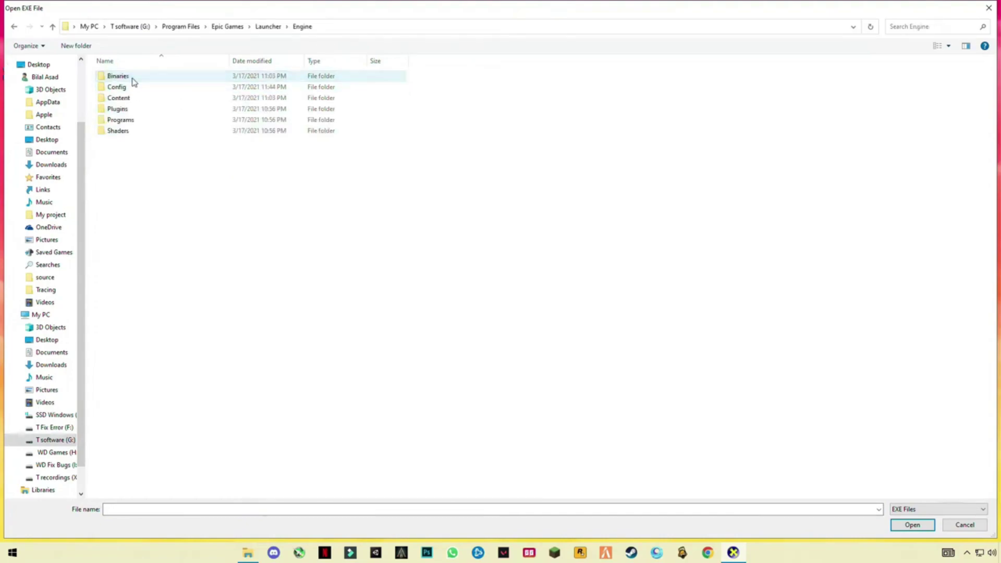
double_click(131, 79)
double_click(123, 98)
key(BackSpace)
double_click(123, 86)
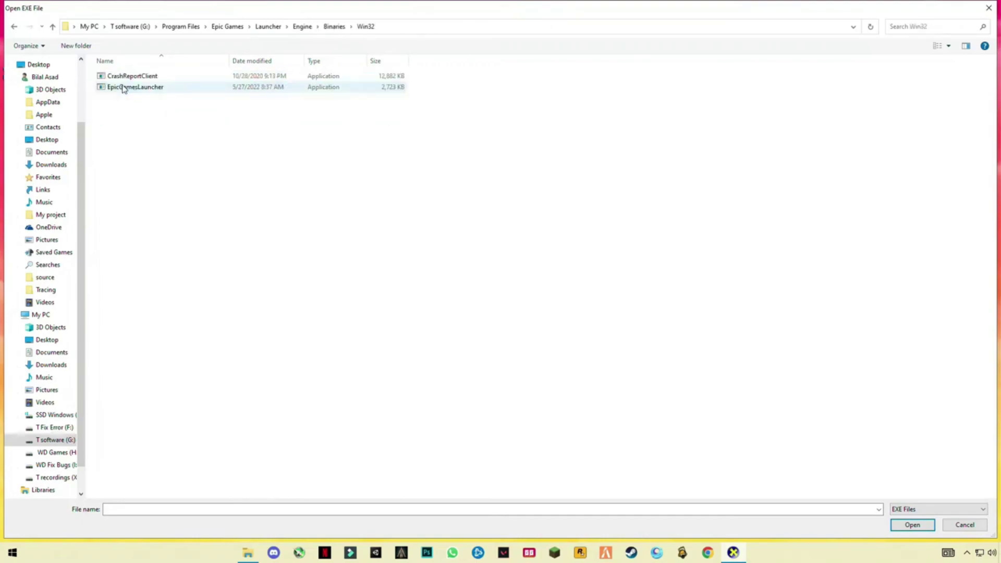
click(151, 92)
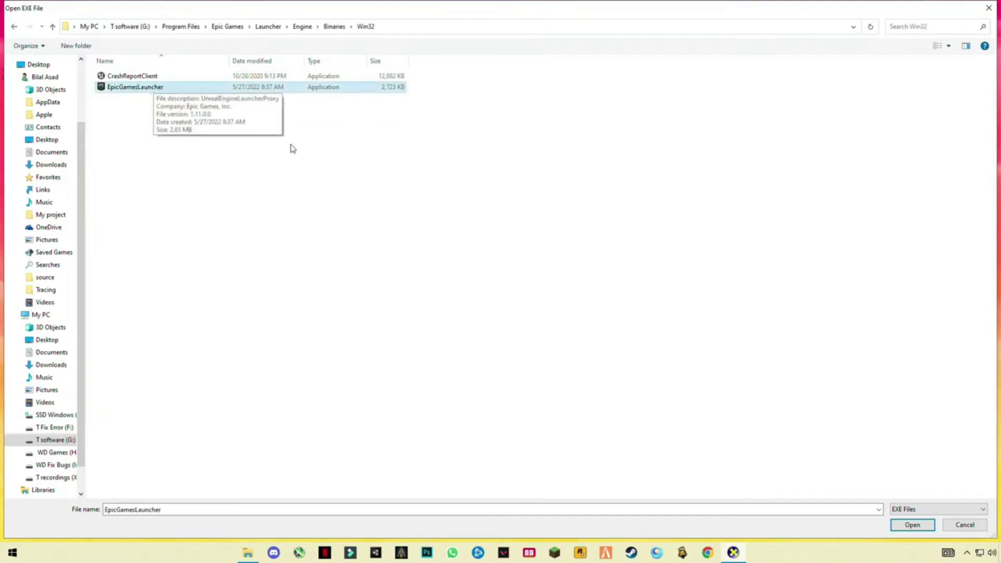
click(913, 524)
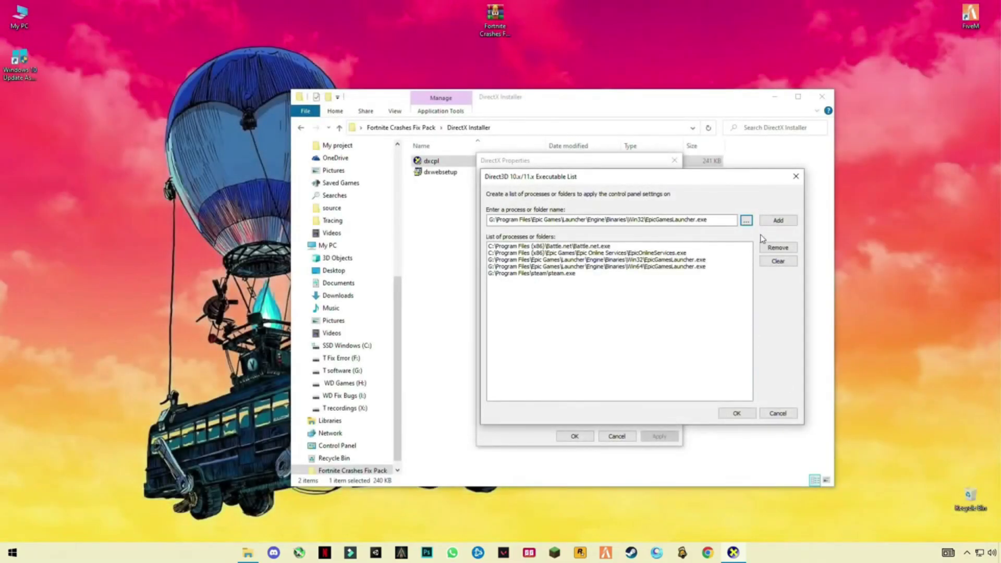
Add the Epic launcher path to the executable list, accept the list, and apply and close DirectX Properties
click(771, 220)
click(735, 414)
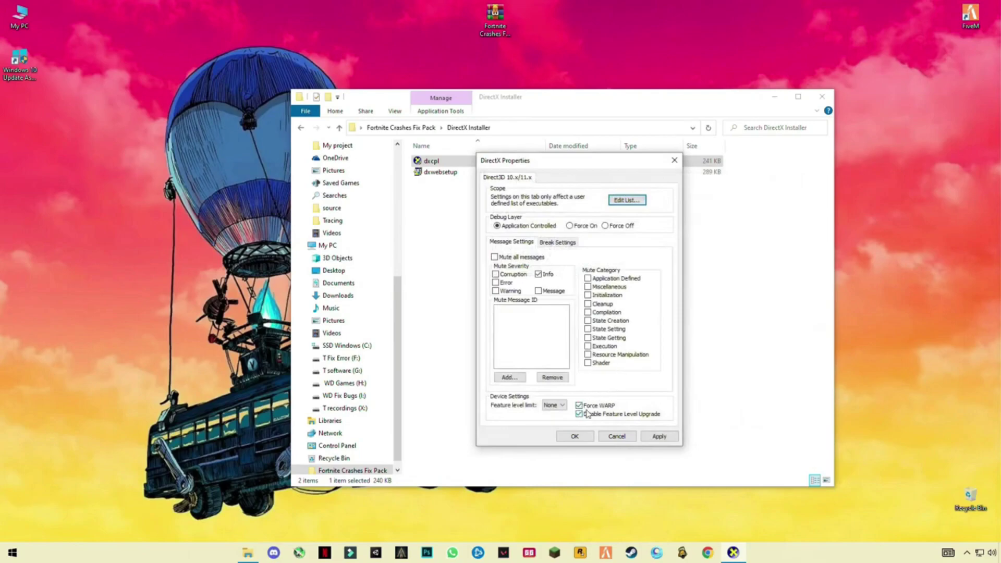
click(658, 438)
click(575, 437)
click(559, 380)
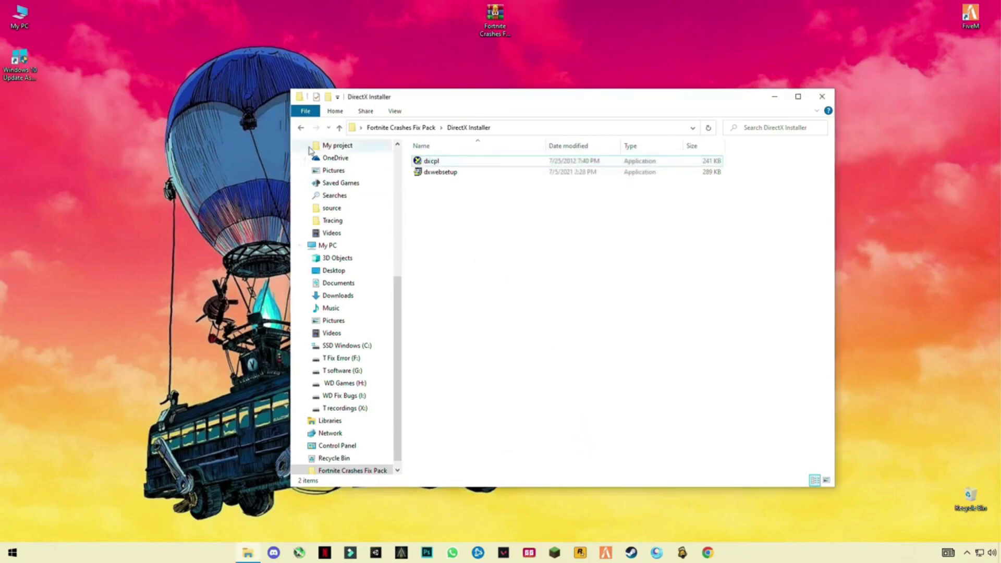
Open the CMD Command text file from the fix pack's Commands folder
click(300, 128)
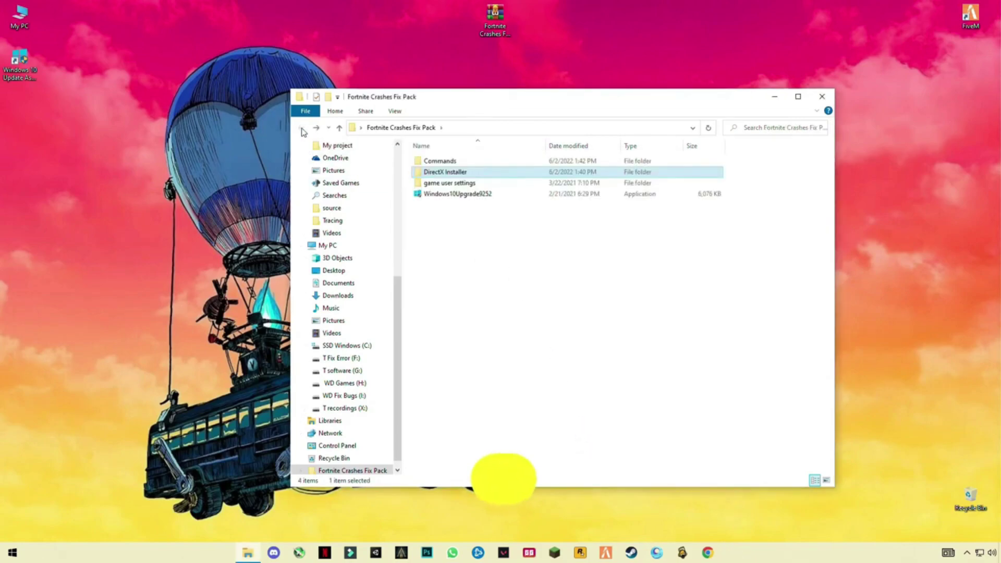
click(449, 163)
double_click(442, 163)
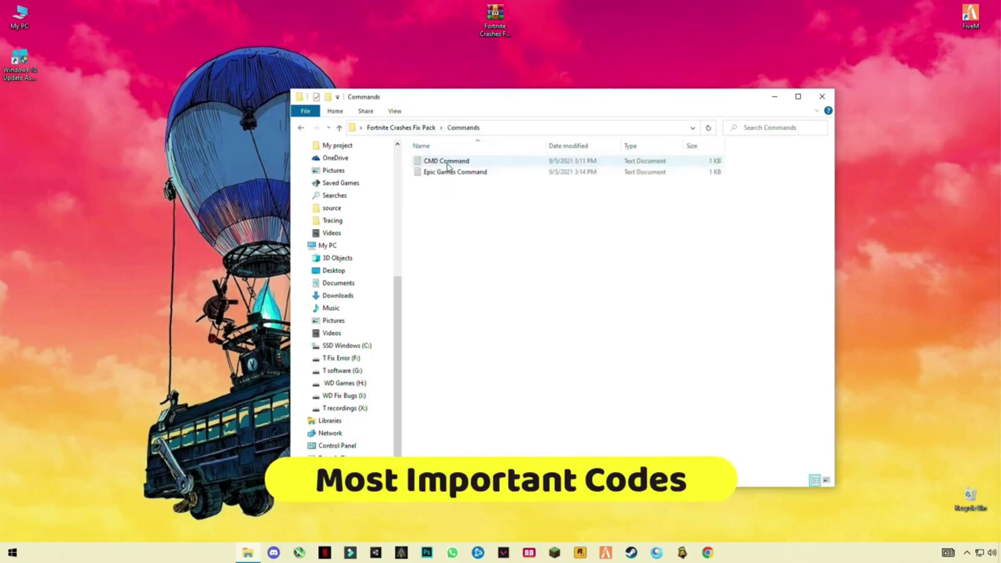
double_click(433, 163)
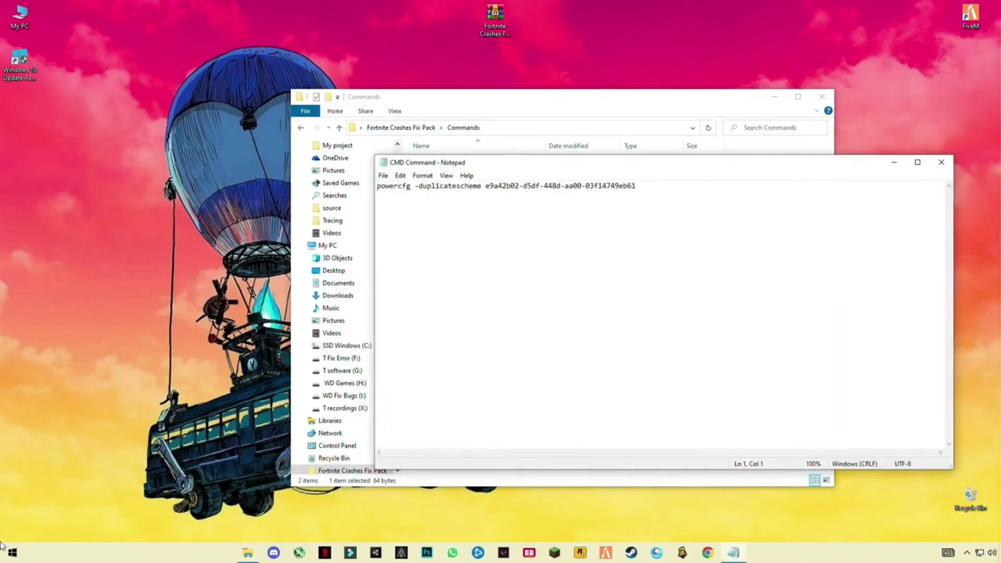
Search Windows for cmd and run Command Prompt as administrator, allowing it to make changes
key(super)
text(cmd)
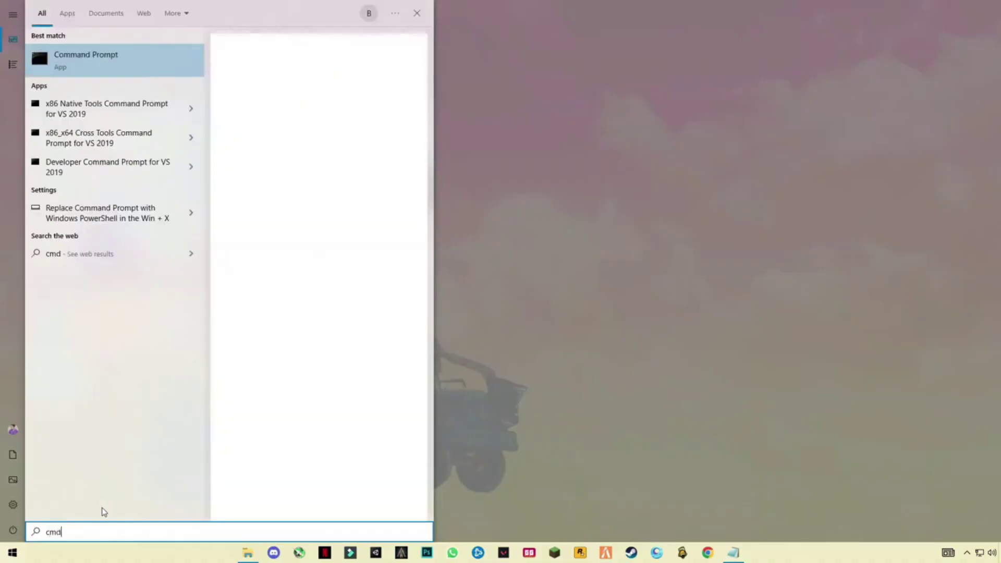
right_click(62, 61)
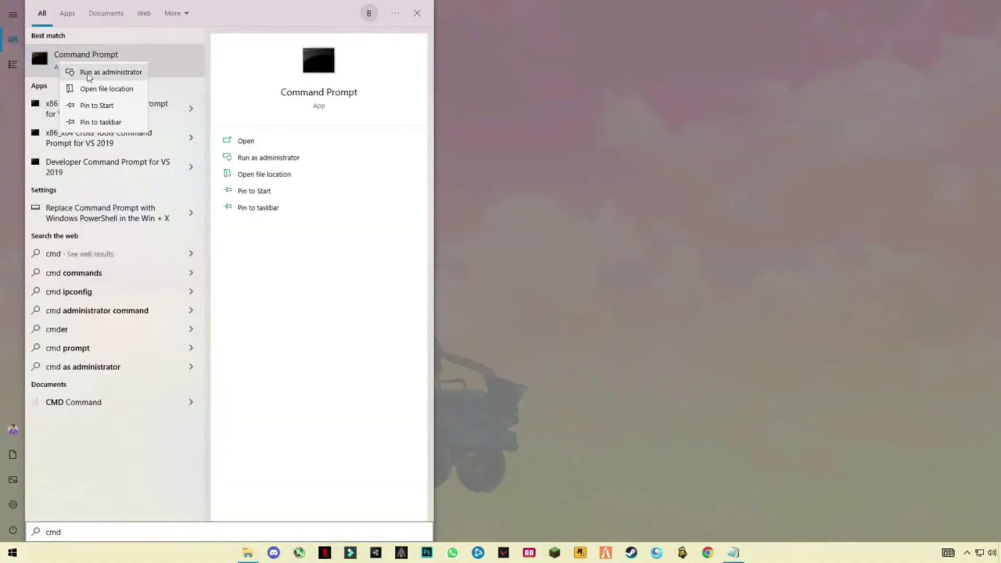
click(91, 73)
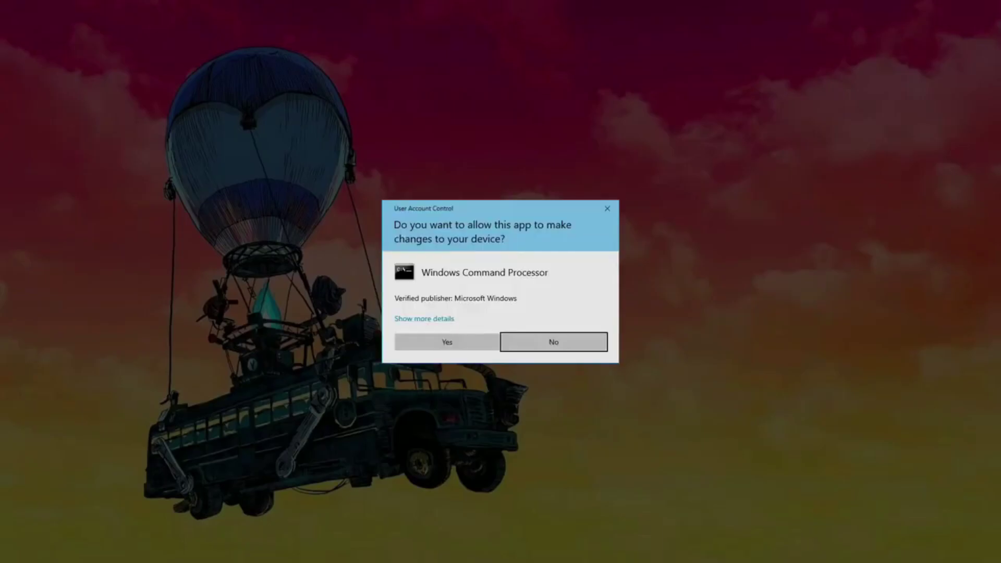
click(448, 342)
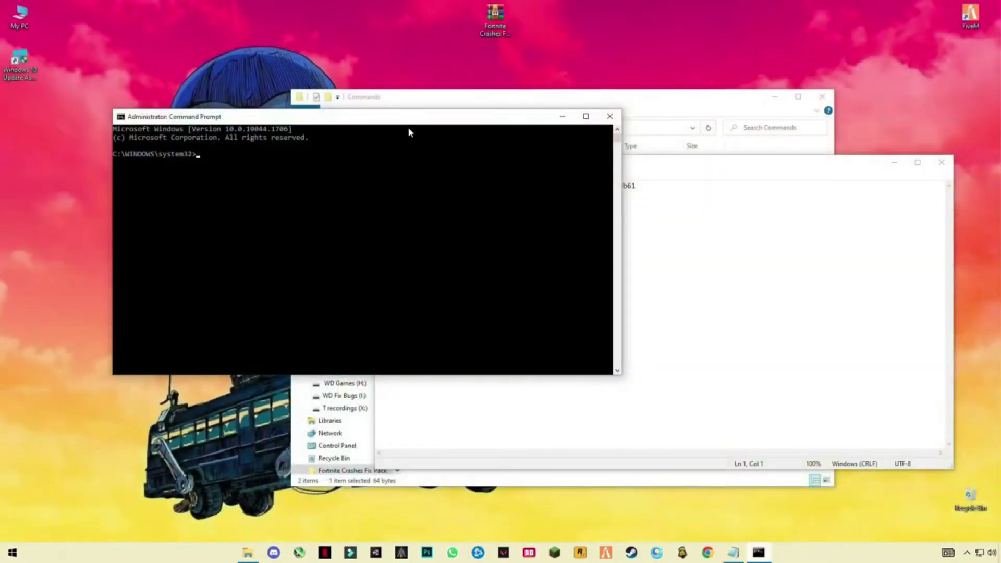
Copy the powercfg -duplicatescheme command from the CMD Command note and run it in Command Prompt
drag(410, 133, 695, 339)
click(649, 188)
drag(649, 188, 373, 187)
key(super+c)
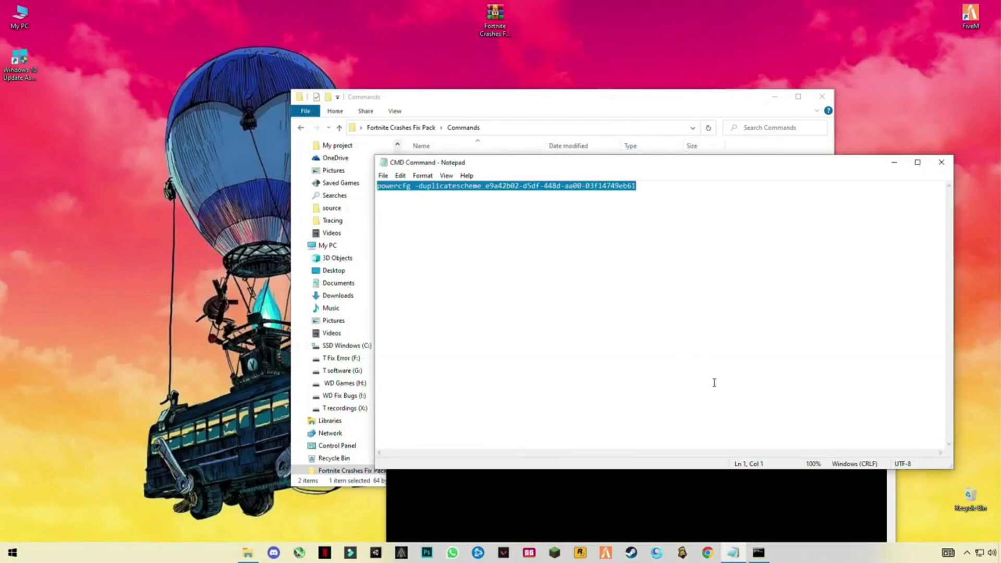
click(687, 494)
drag(575, 319, 511, 185)
right_click(434, 215)
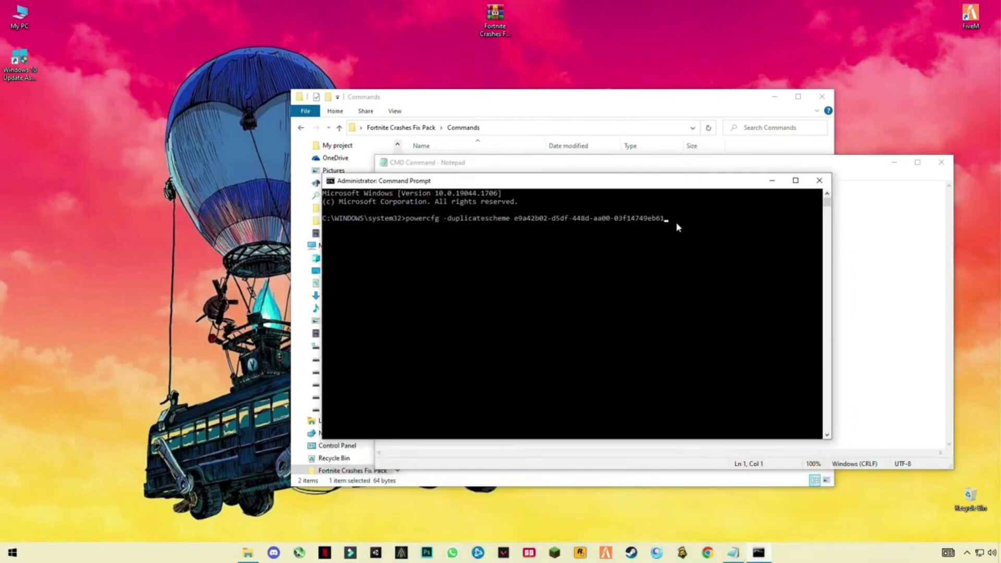
key(Return)
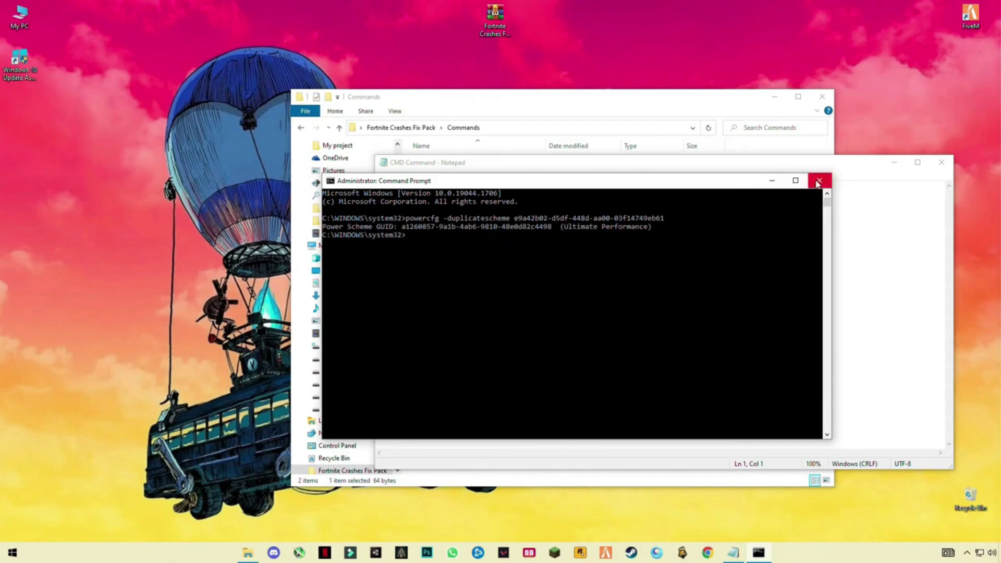
Close the CMD Command note and end the Command Prompt session with the exit command
drag(721, 188, 688, 313)
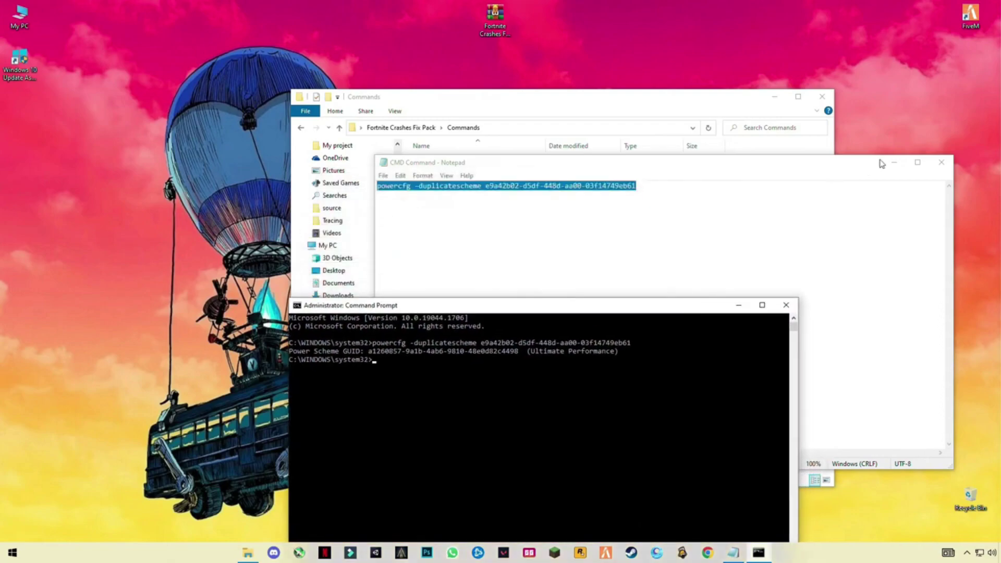
click(943, 162)
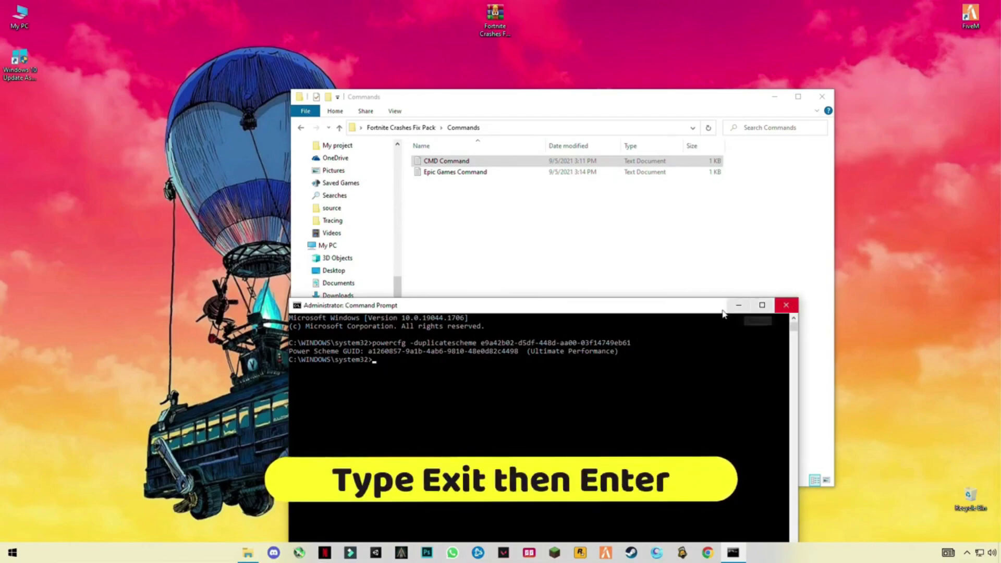
text(ex)
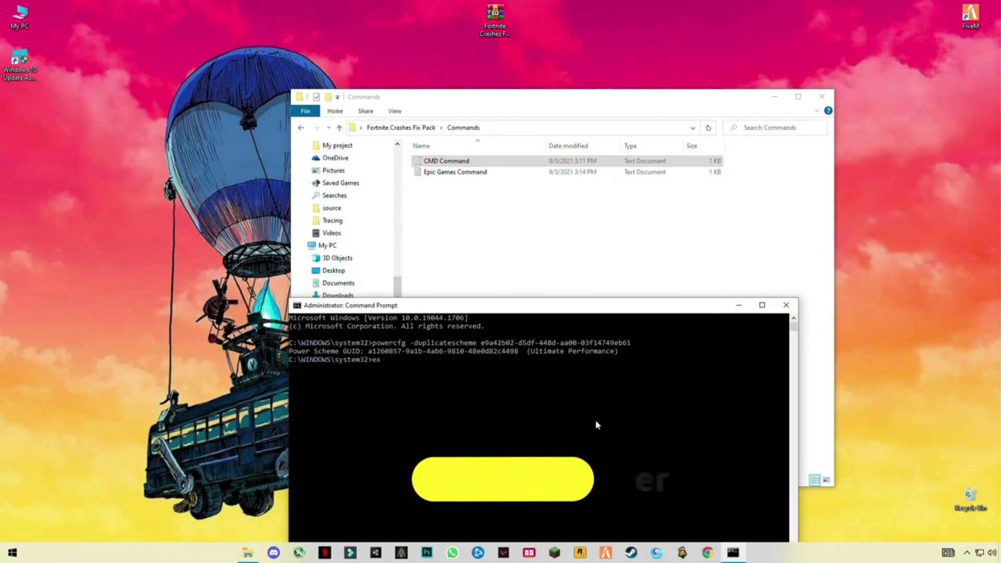
text(it)
key(Return)
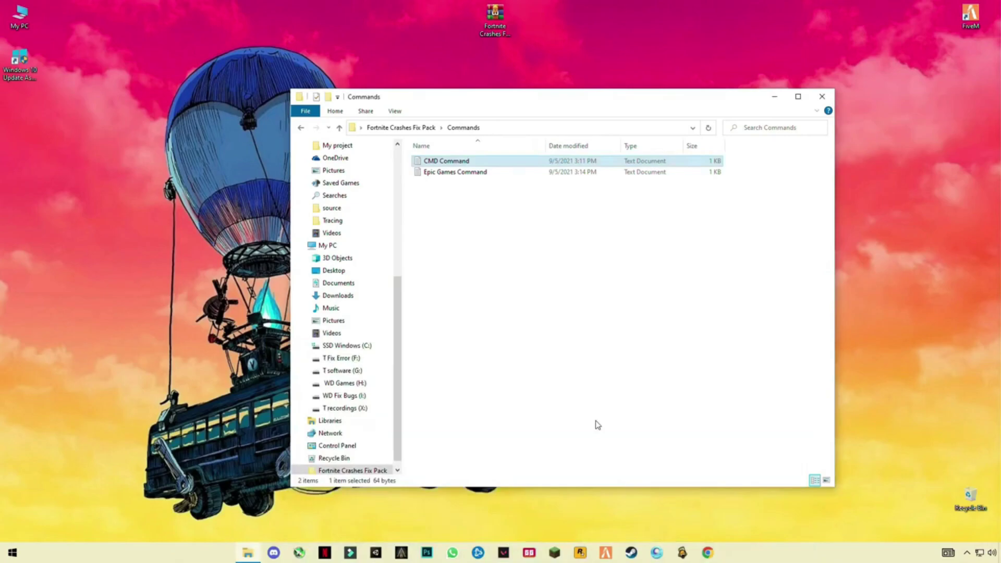
Open the Epic Games Command text file and copy its whole line of launch arguments
click(472, 173)
double_click(439, 174)
drag(805, 193, 387, 196)
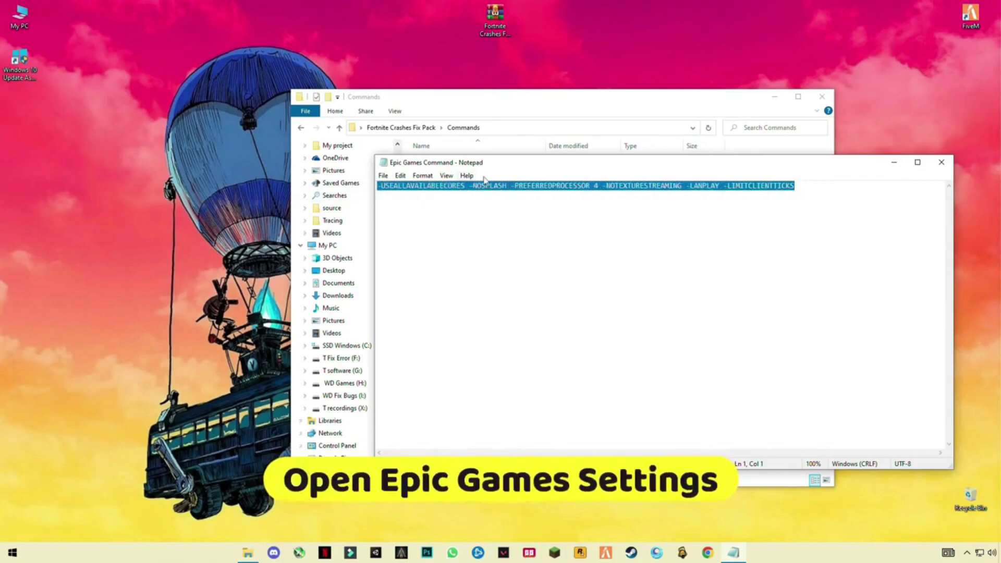
right_click(510, 186)
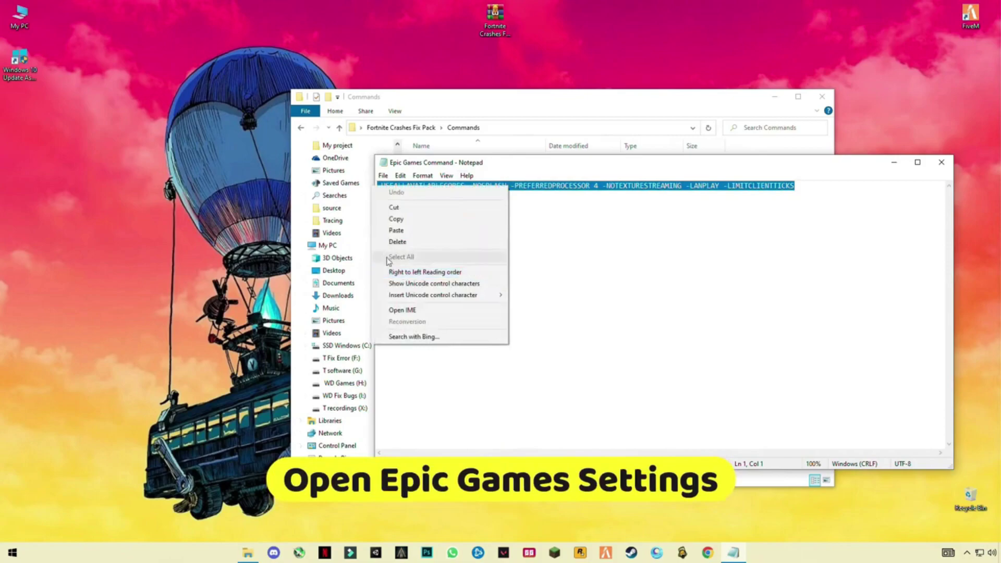
click(404, 220)
Launch the Epic Games Launcher from a Windows search and minimize the Notepad and Commands folder windows
click(13, 551)
text(ep)
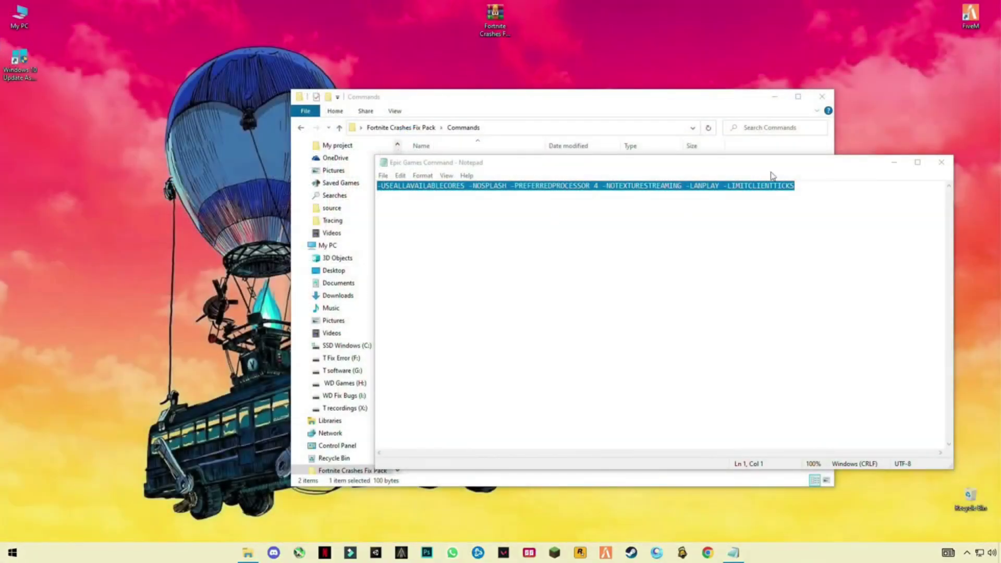
click(894, 162)
click(774, 96)
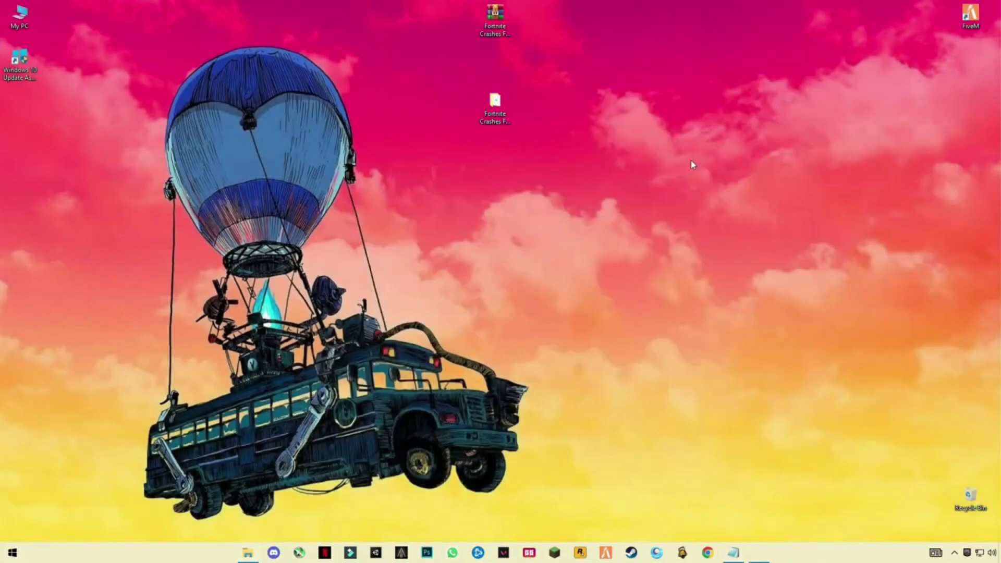